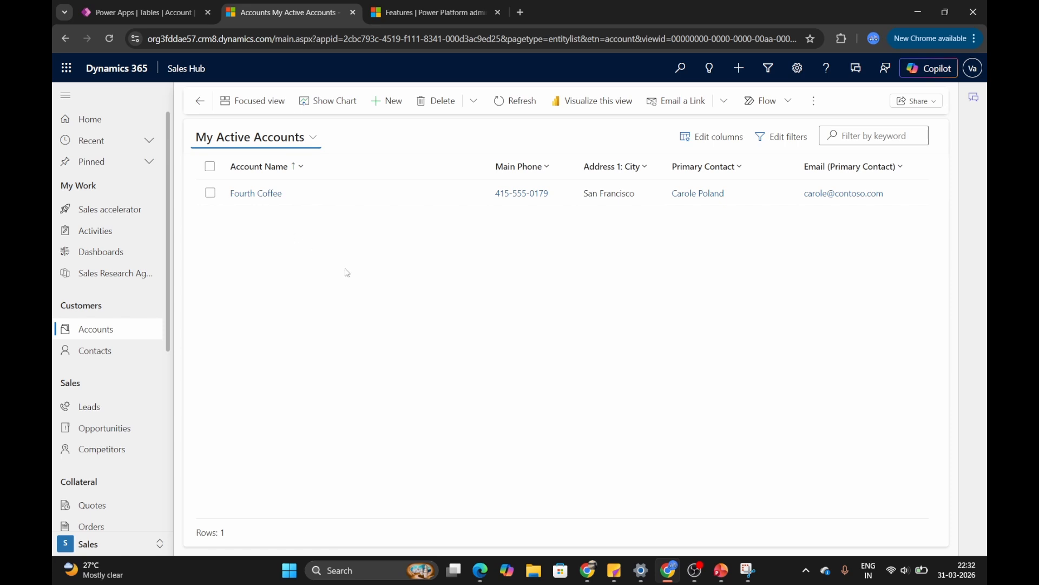
Open the Fourth Coffee account record and expand its AI-generated summary
click(268, 197)
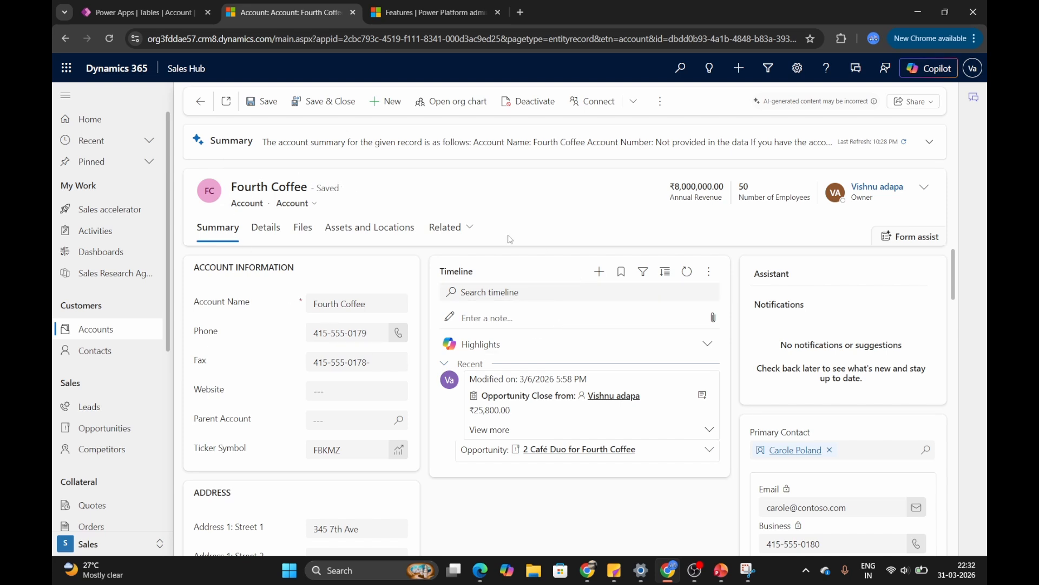
click(929, 142)
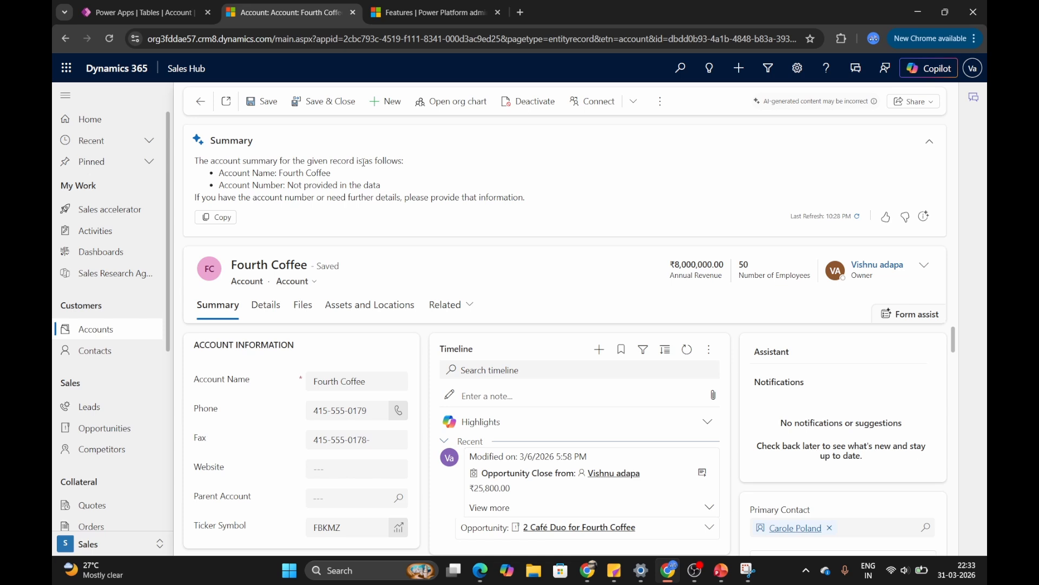
Switch to the Power Platform admin center and load its home page by removing the path after the domain in the address
click(413, 23)
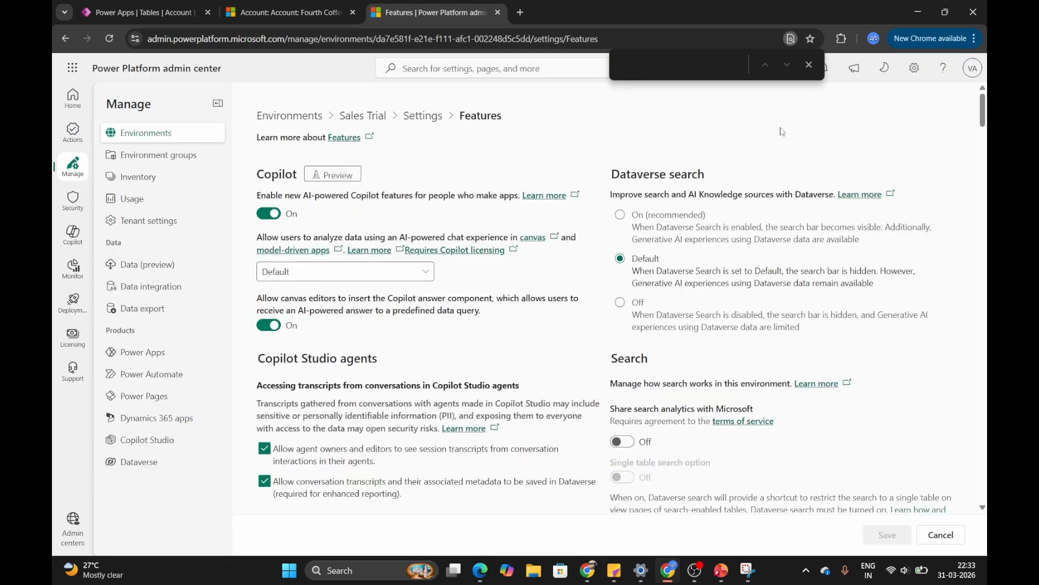
click(810, 65)
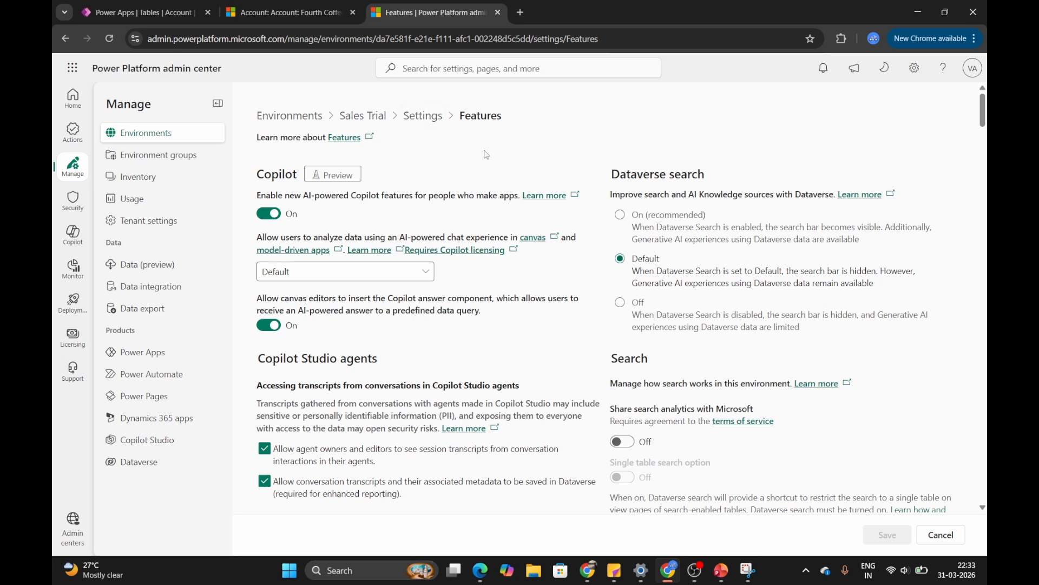
key(ctrl+l)
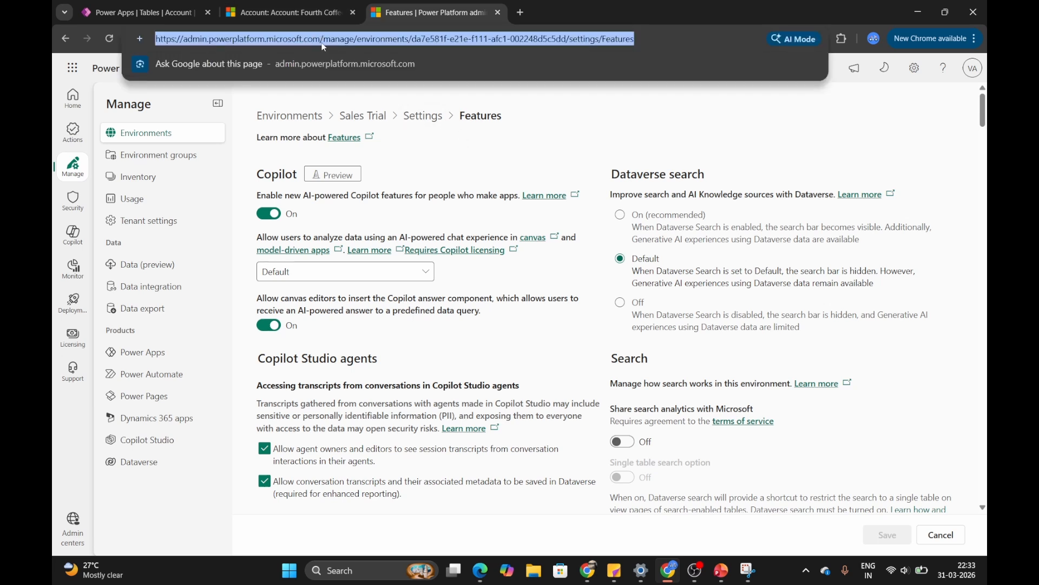
click(326, 44)
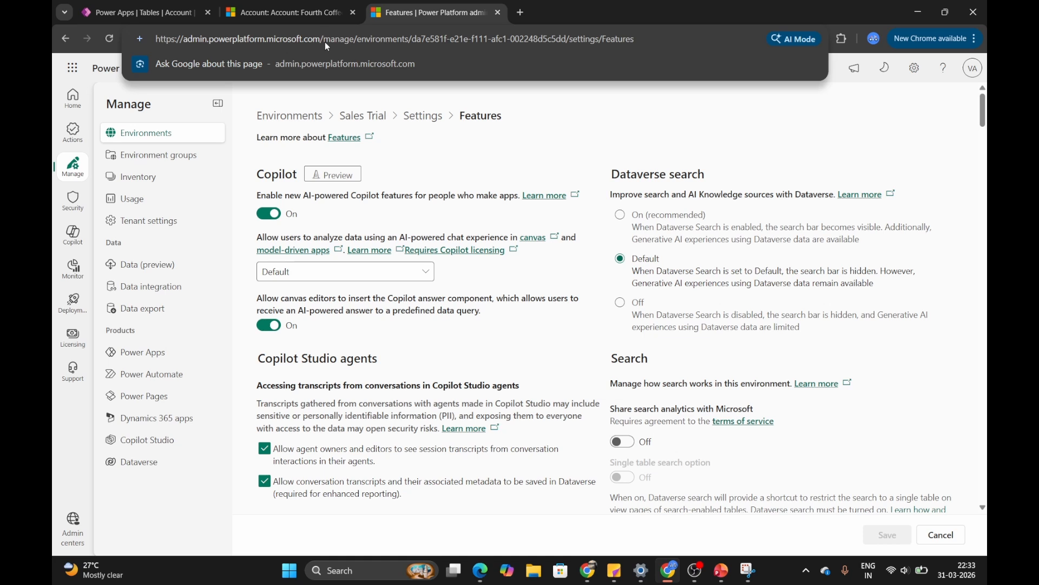
key(shift+Right)
key(shift+Right)
key(shift+Right)
key(shift+Right)
key(shift+Right)
key(shift+Right)
key(shift+Right)
key(shift+Right)
key(shift+Right)
key(shift+Right)
key(shift+Right)
key(shift+Right)
key(shift+Right)
key(shift+Right)
key(shift+Right)
key(shift+Right)
key(shift+Right)
key(shift+Right)
key(shift+Right)
key(shift+Right)
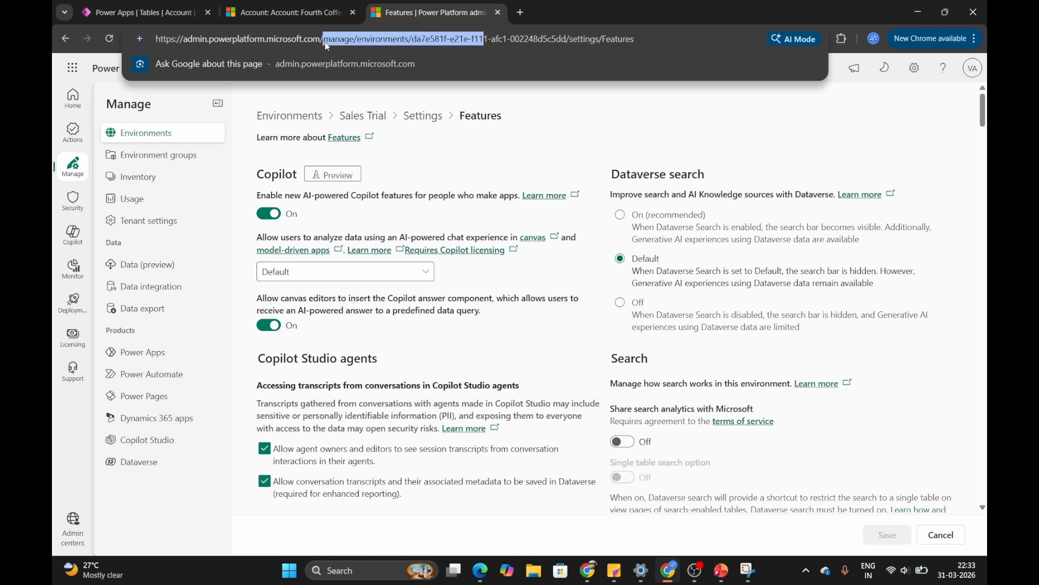
key(shift+Right)
key(shift+Right)
key(shift+Right)
key(shift+Right)
key(shift+Right)
key(shift+Right)
key(shift+Right)
key(shift+Right)
key(shift+Right)
key(shift+Right)
key(shift+Right)
key(shift+Right)
key(shift+Right)
key(shift+Right)
key(shift+Right)
key(shift+Right)
key(shift+Right)
key(shift+Right)
key(shift+Right)
key(shift+Right)
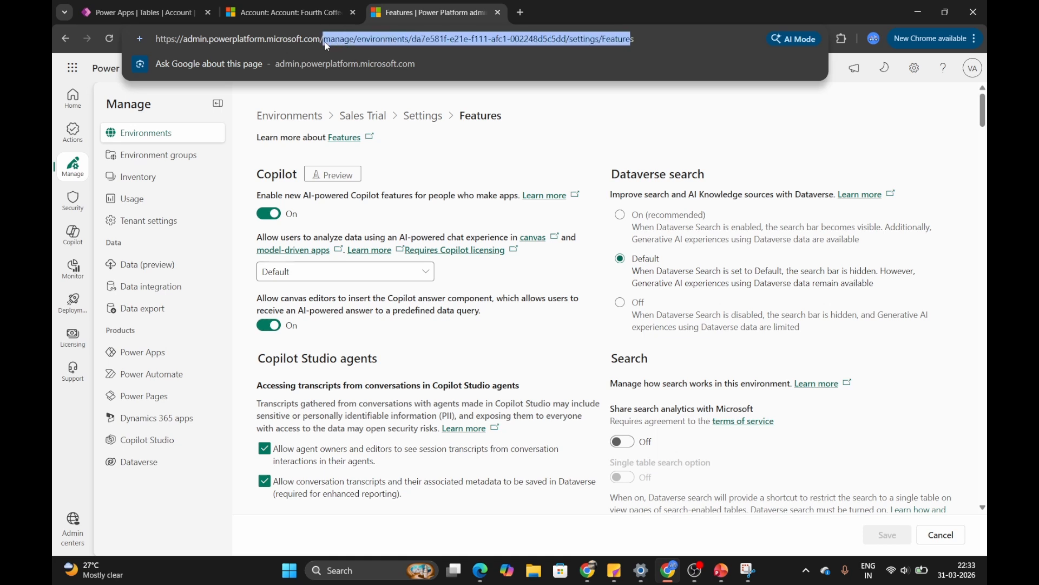
key(BackSpace)
key(Return)
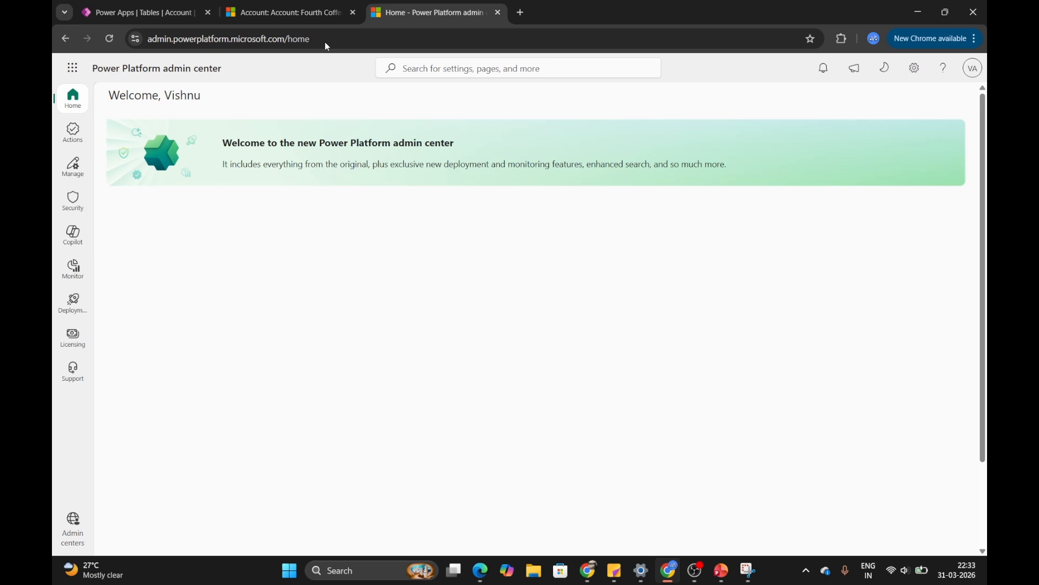
Open the product Features settings of the Sales Trial environment
click(88, 164)
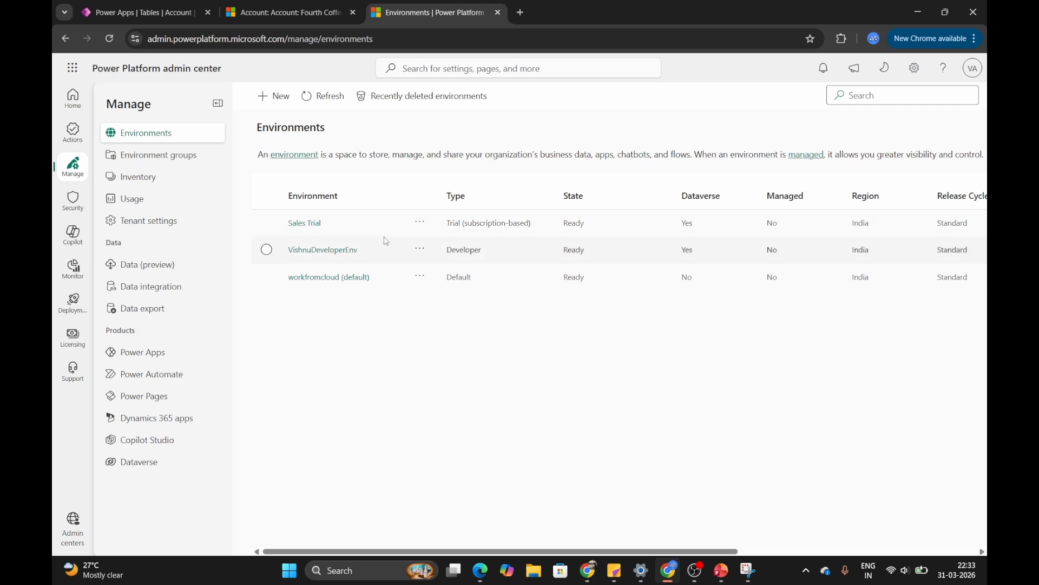
click(318, 228)
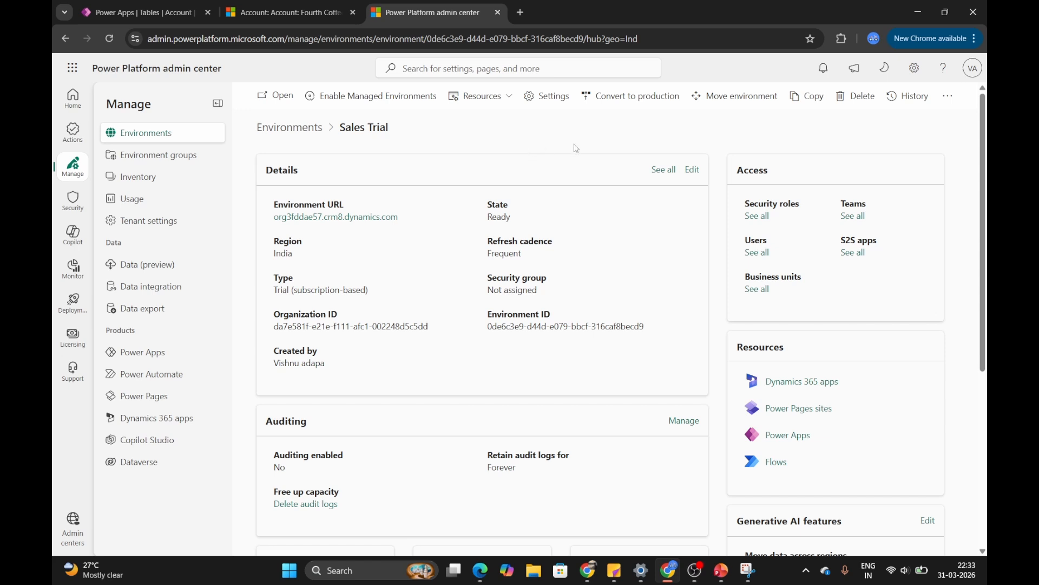
click(555, 98)
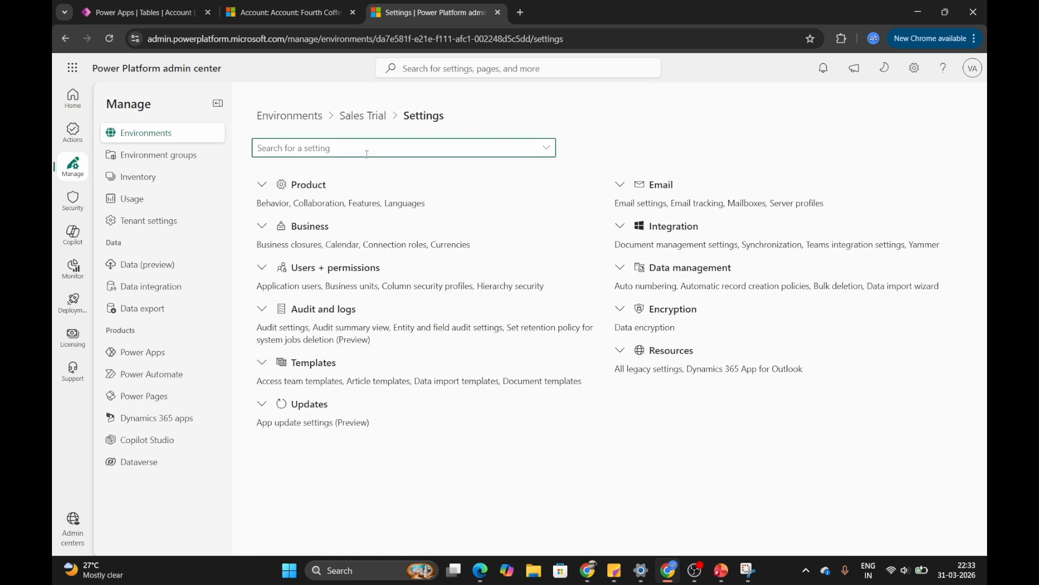
click(262, 184)
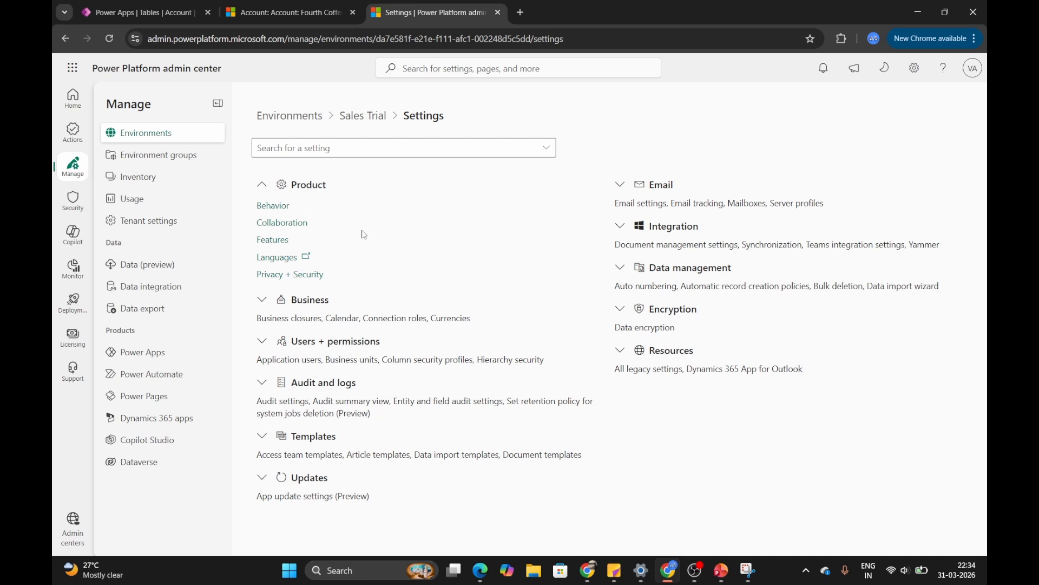
click(271, 242)
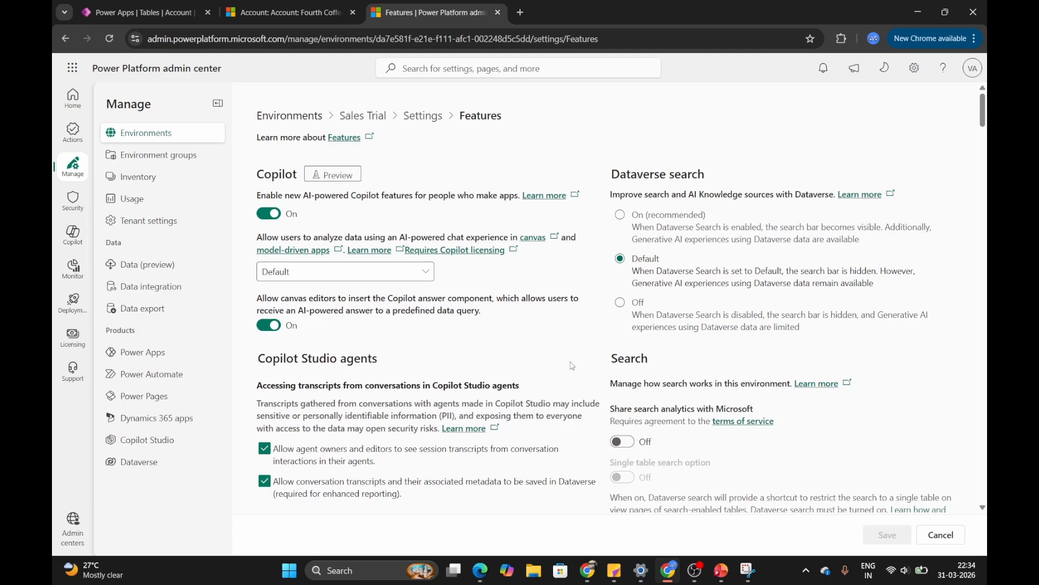
Set AI insight cards to On in the environment's features and save the settings
scroll(572, 365, down, 8)
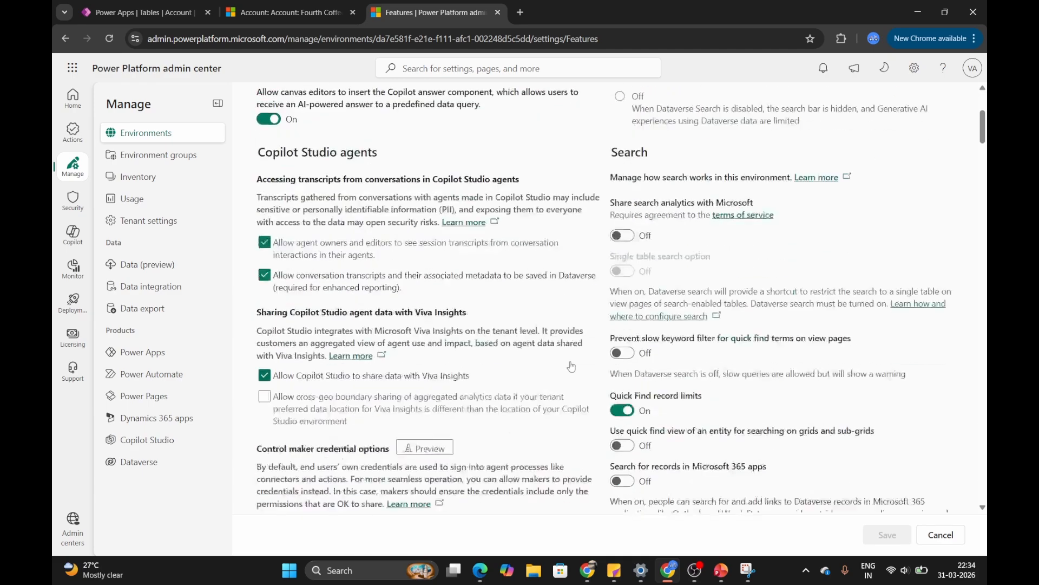
scroll(572, 366, down, 9)
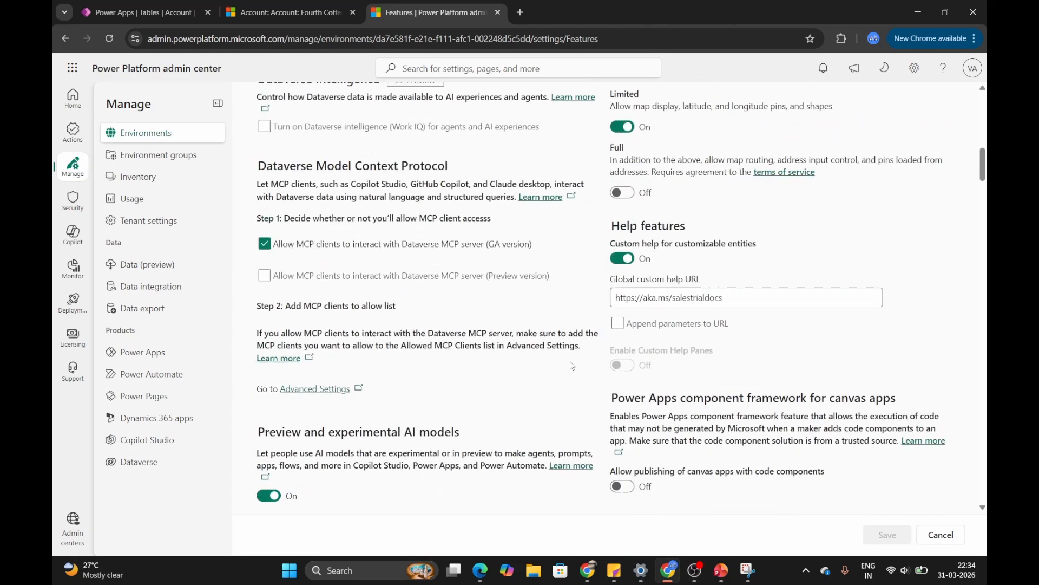
scroll(573, 365, down, 9)
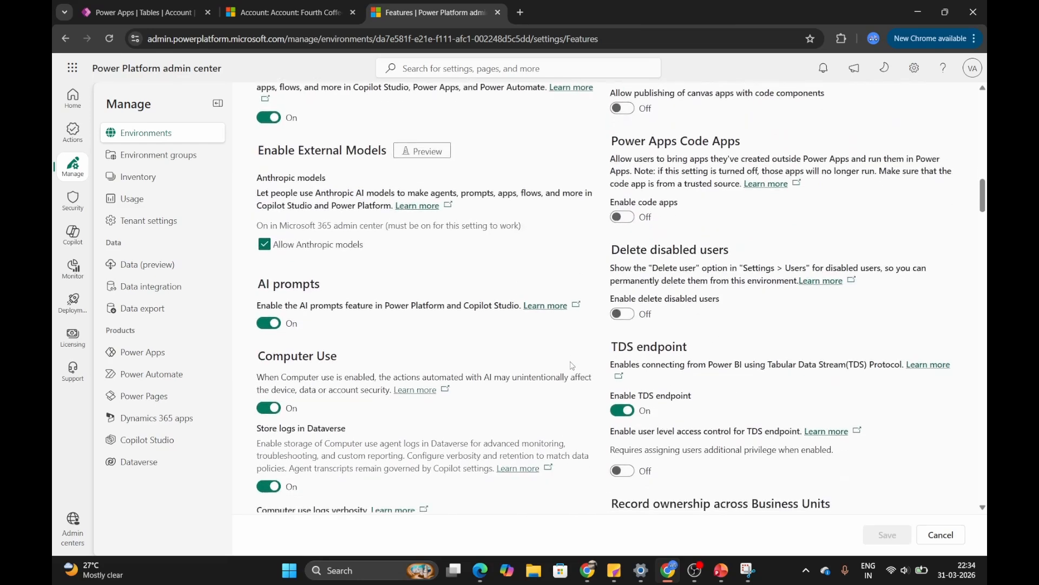
scroll(572, 366, down, 9)
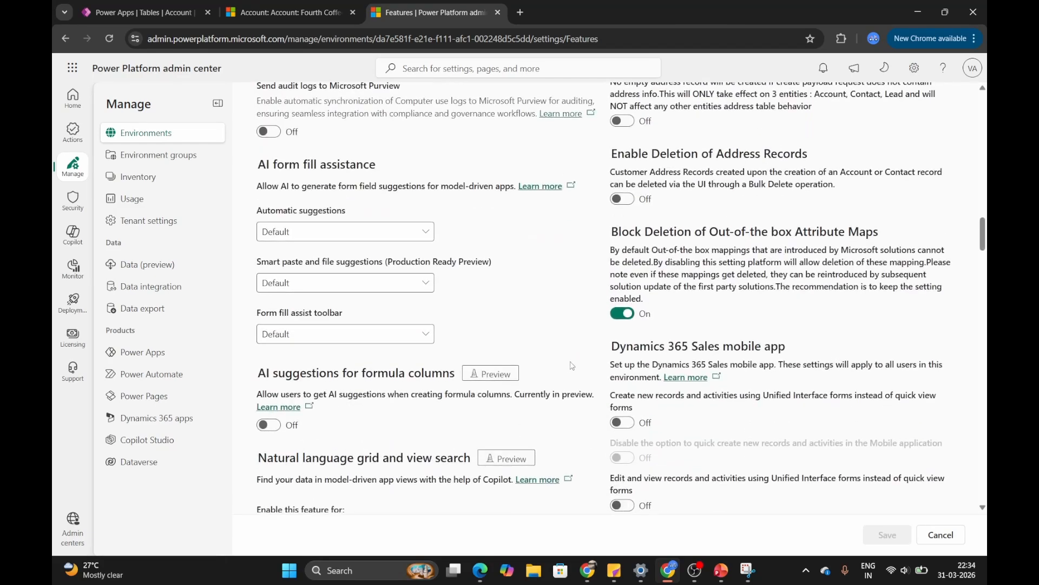
scroll(573, 365, down, 2)
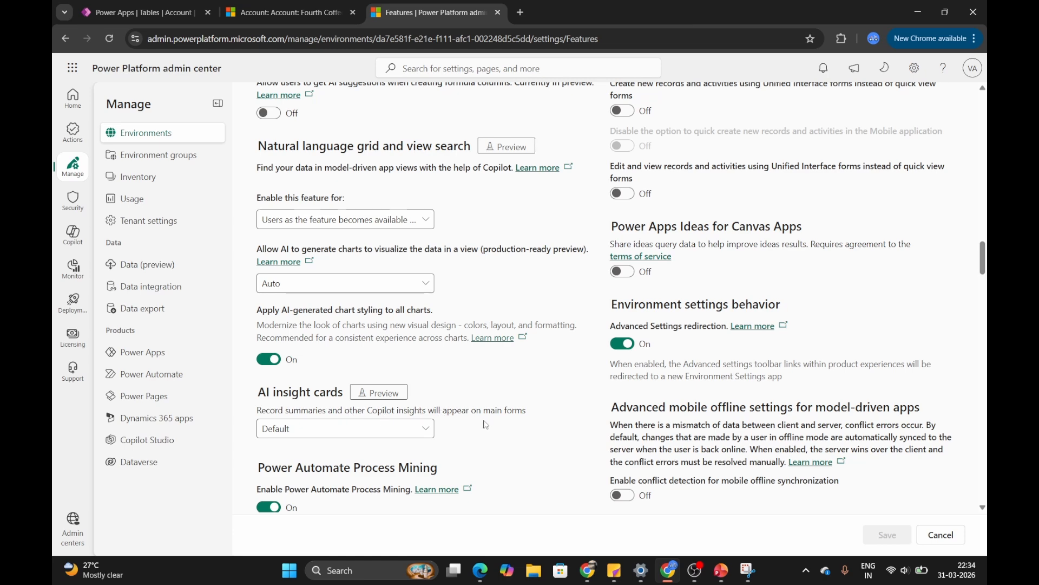
scroll(530, 422, down, 1)
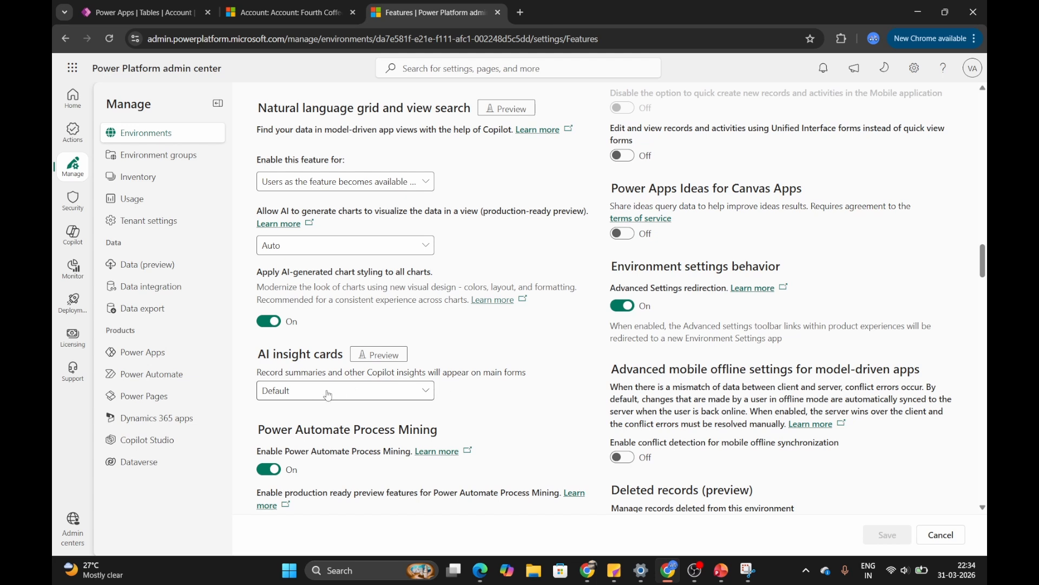
right_click(376, 390)
click(461, 394)
click(352, 389)
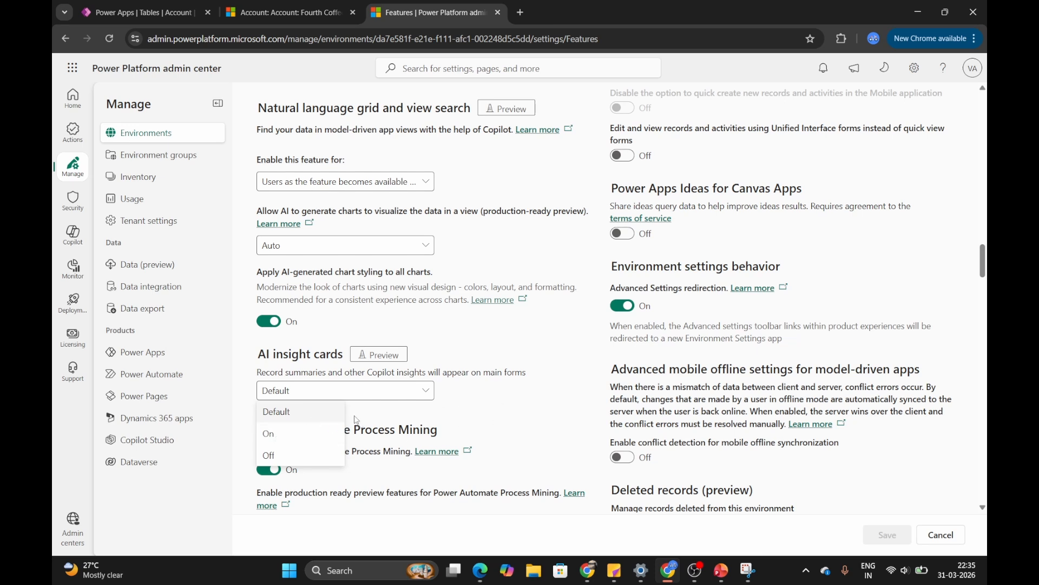
click(293, 438)
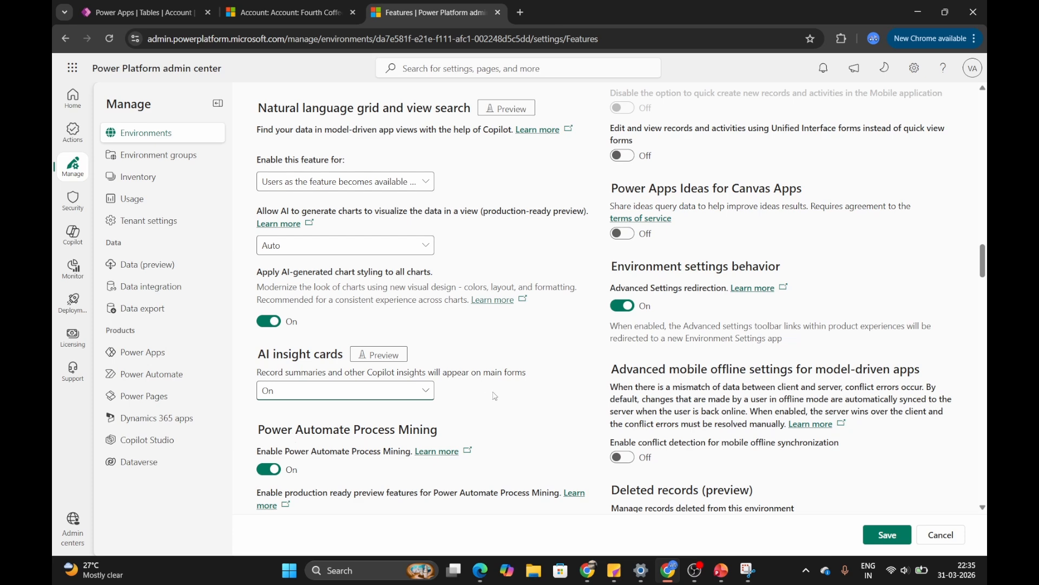
click(888, 535)
Switch to the Account table's forms list in Power Apps, look into the Account main form and return to the list
click(306, 5)
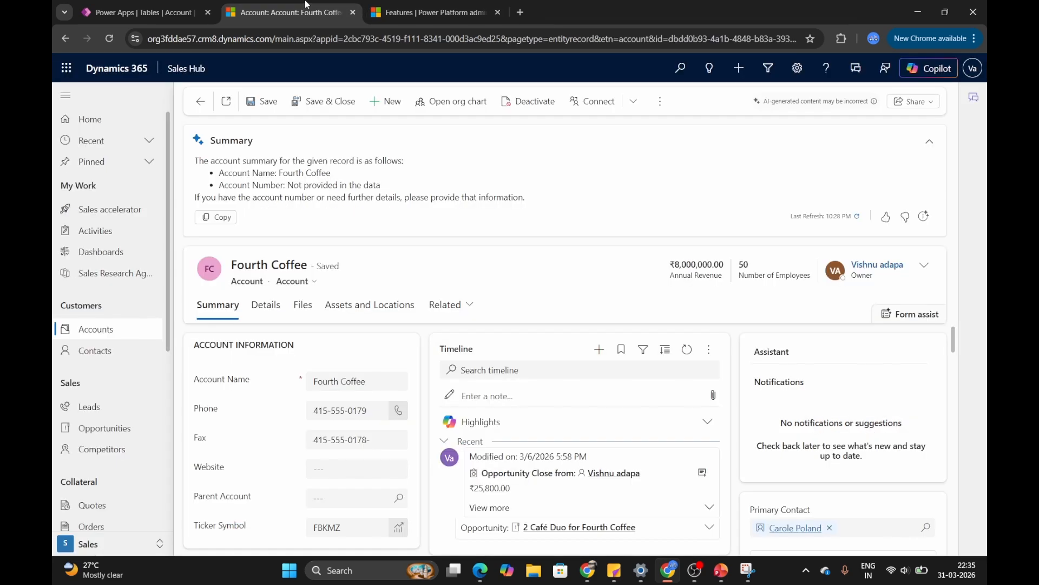
click(160, 7)
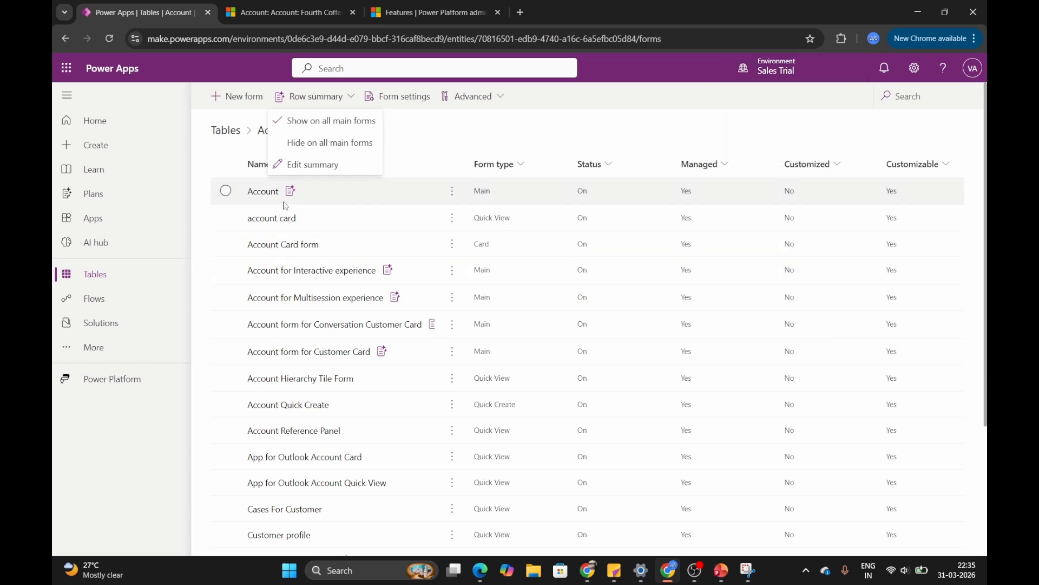
click(263, 192)
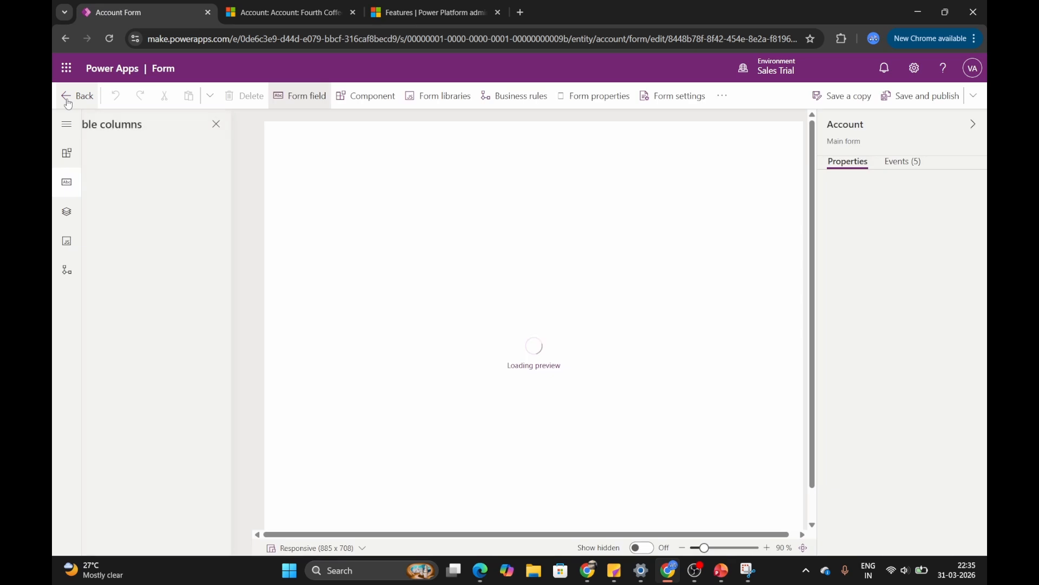
click(75, 98)
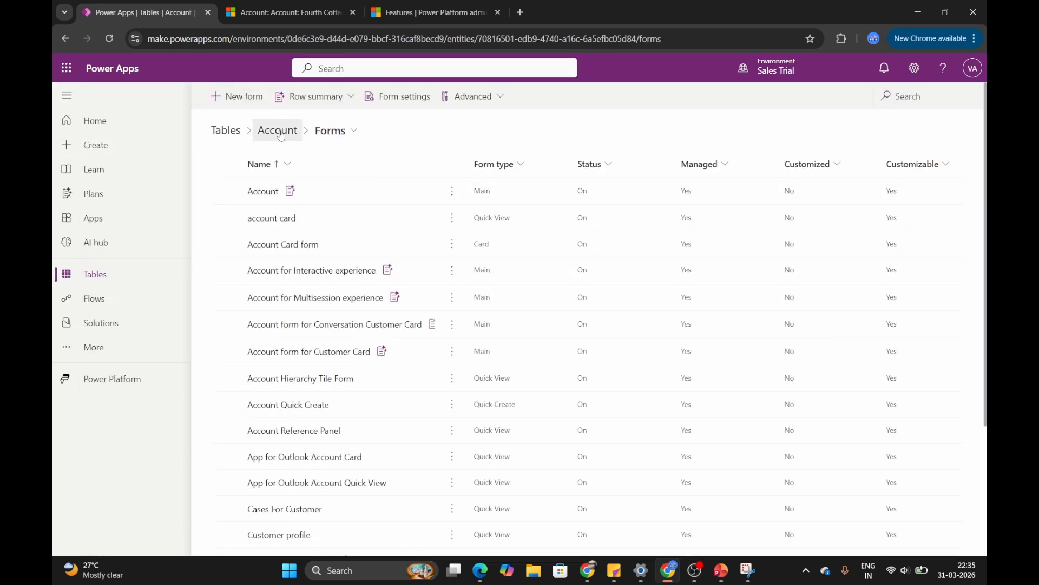
View the row summary prompt from the Account table's overview page and close it
click(287, 131)
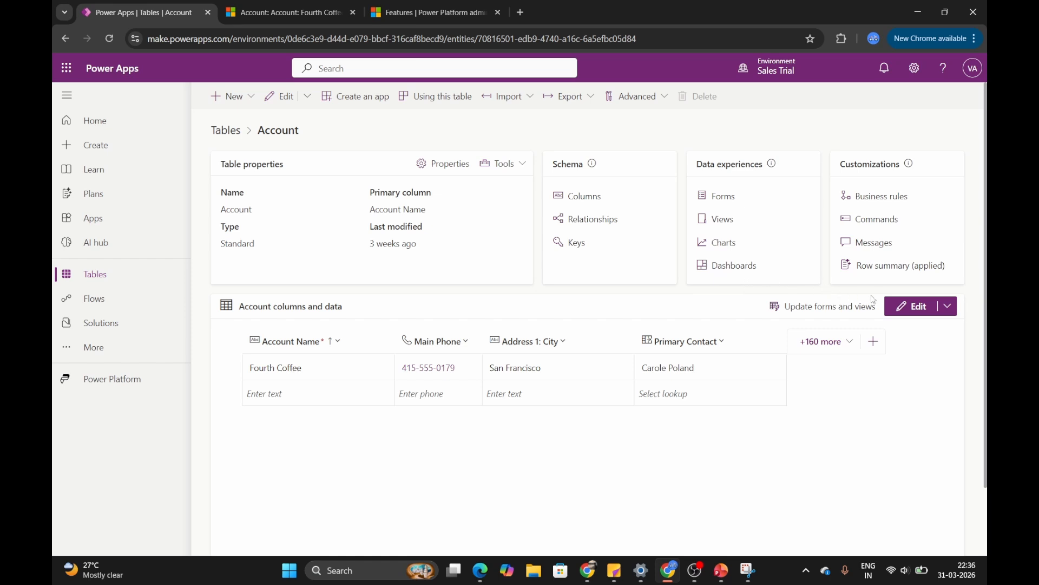
click(898, 268)
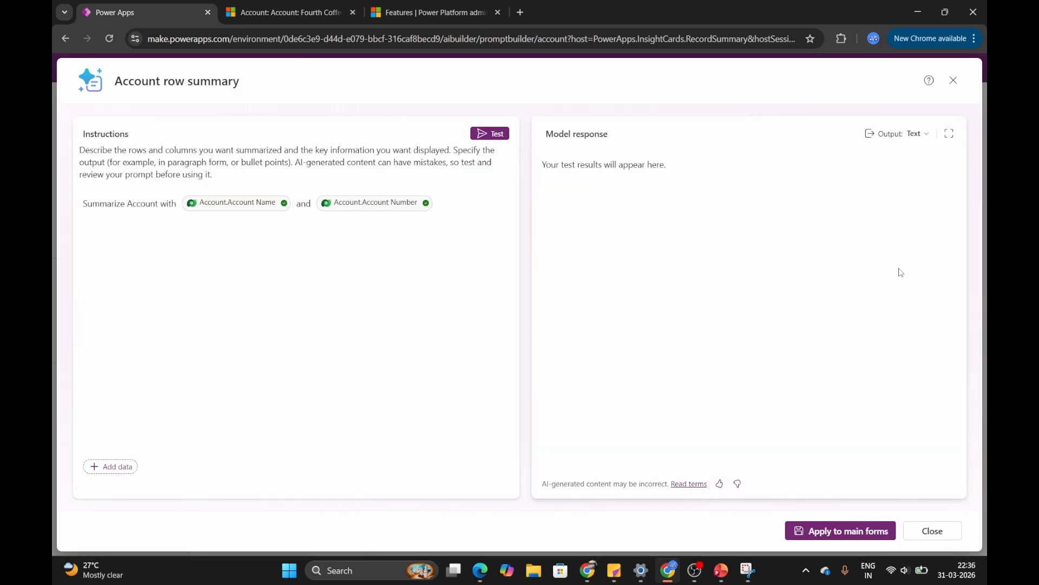
click(953, 80)
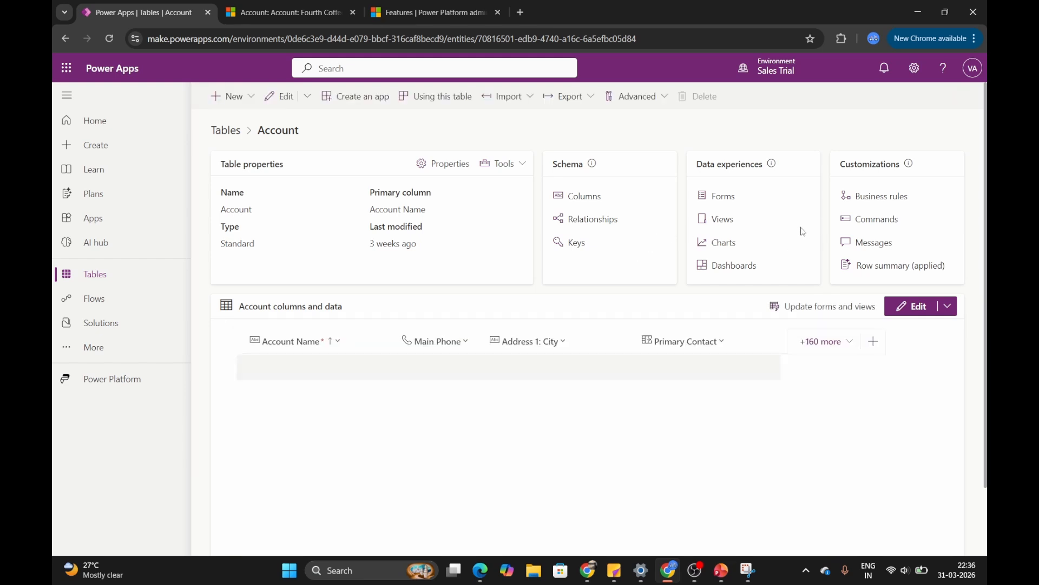
Open the Account row summary for editing from the table's forms list
click(729, 204)
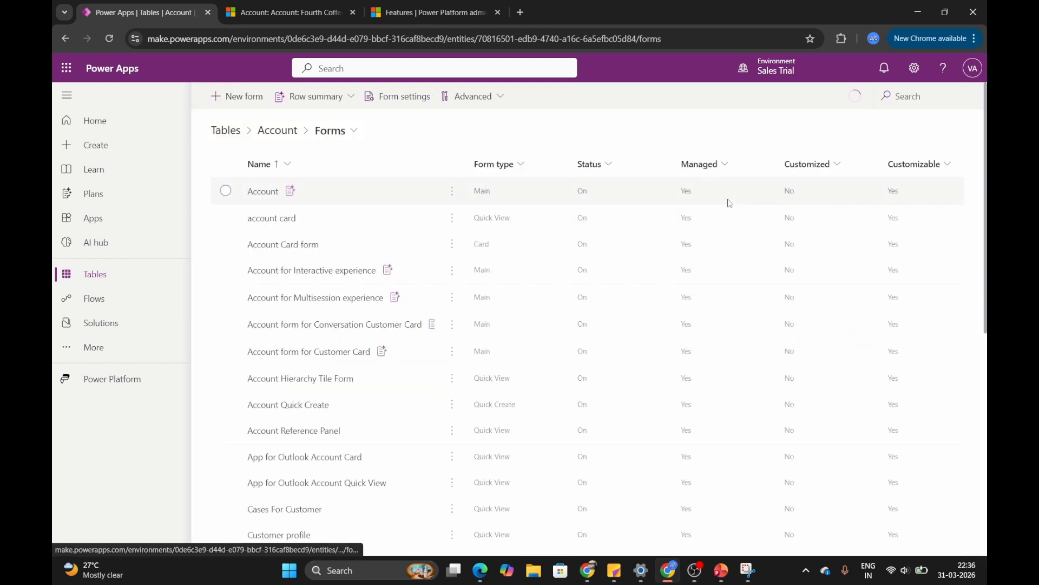
click(351, 98)
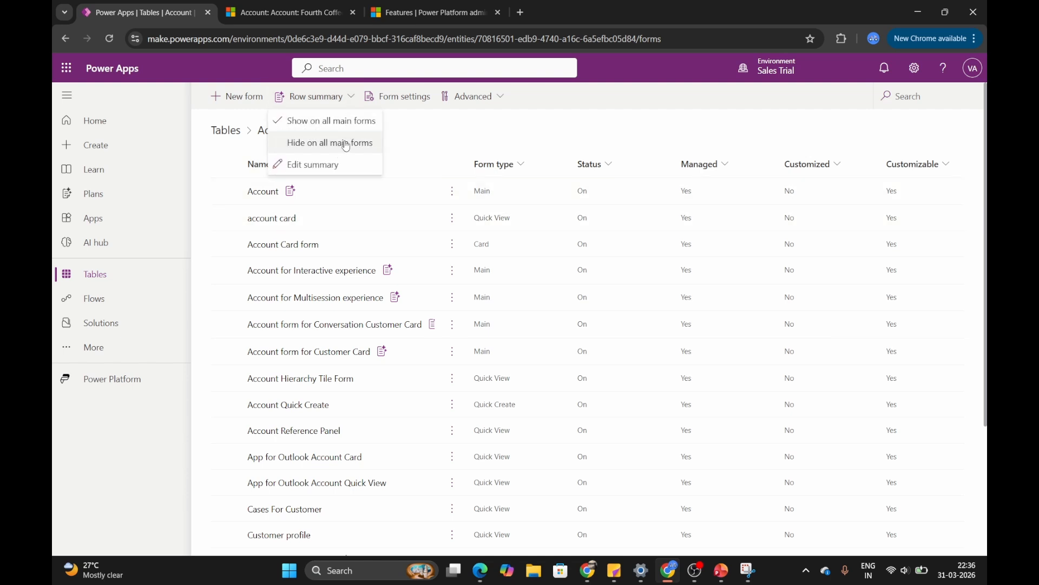
click(333, 168)
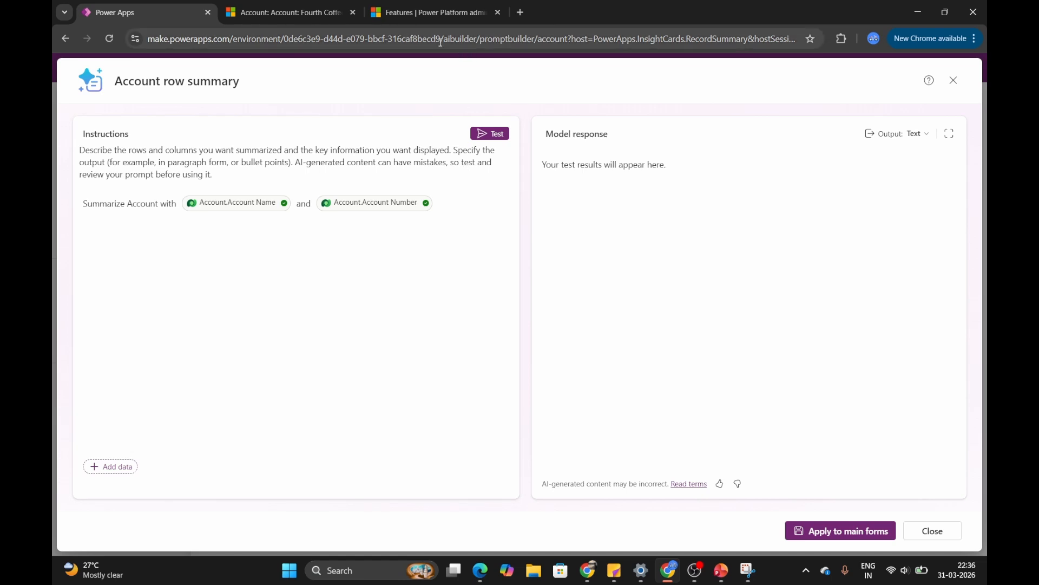
Check the summary on the Fourth Coffee record, then clear the Account Name and Account Number references from the Account row summary instructions
click(294, 15)
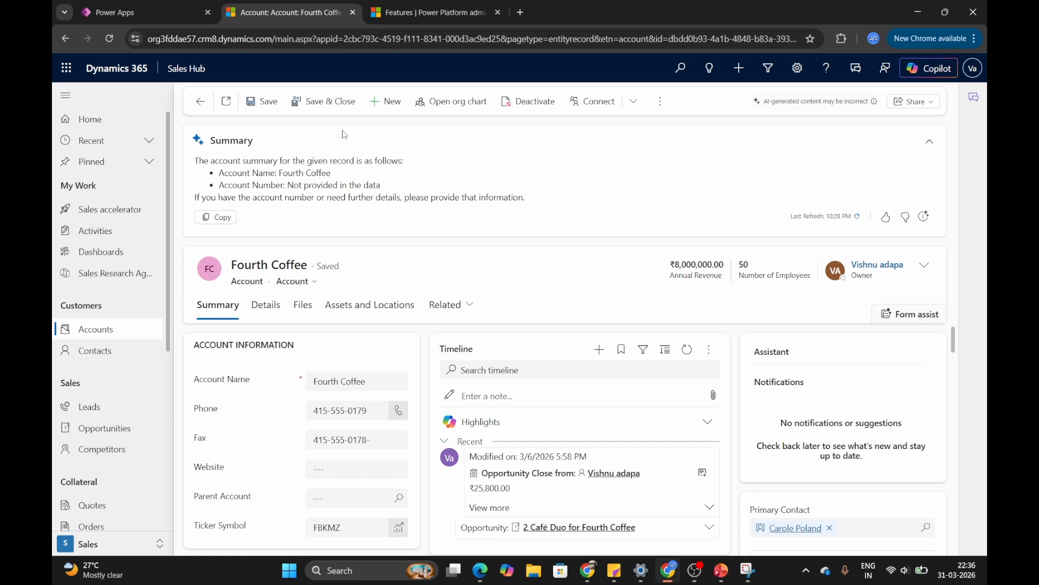
click(165, 9)
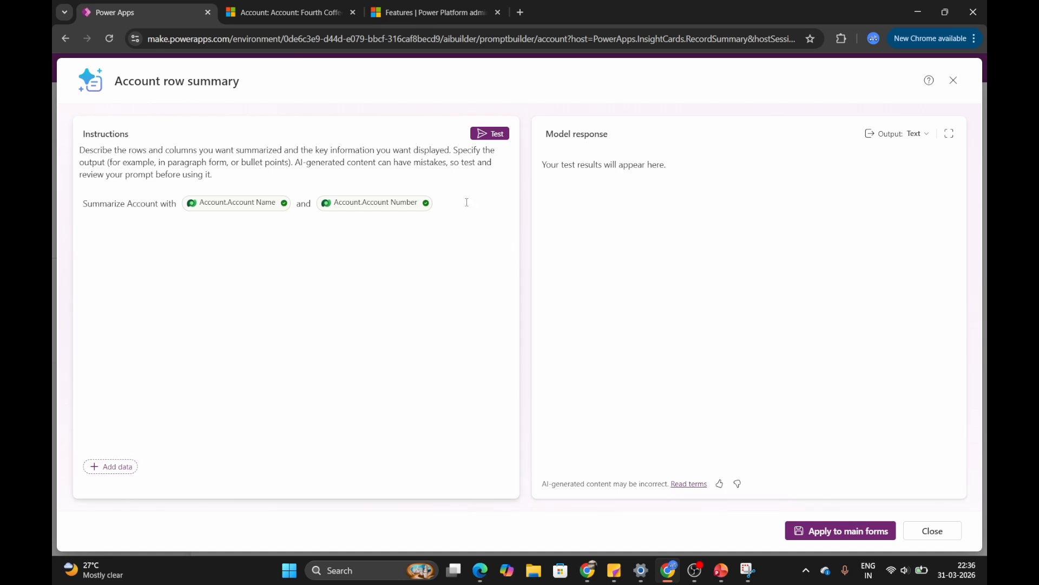
key(BackSpace)
key(BackSpace)
key(BackSpace)
key(BackSpace)
key(BackSpace)
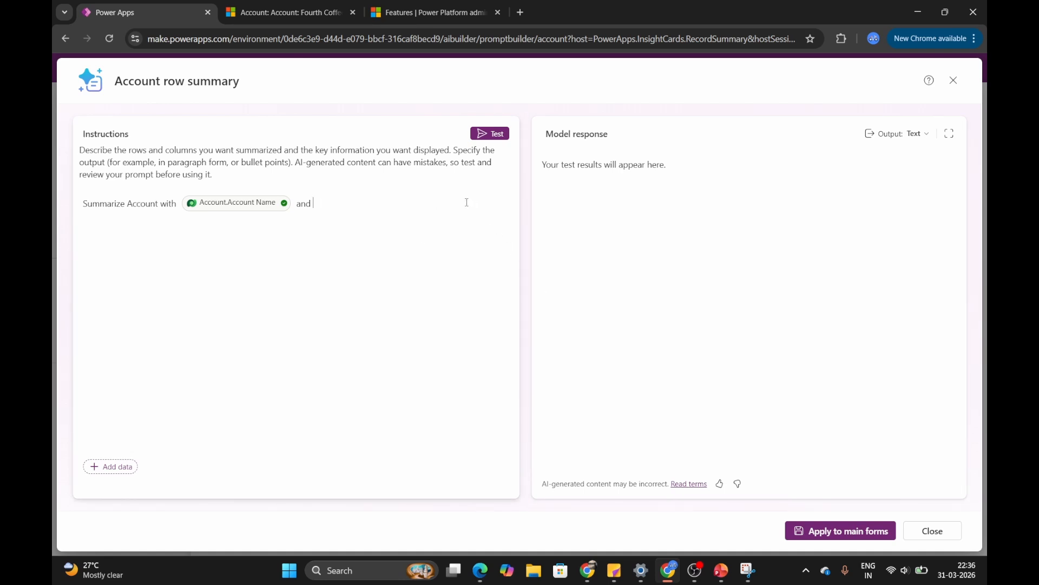
key(BackSpace)
key(BackSpace)
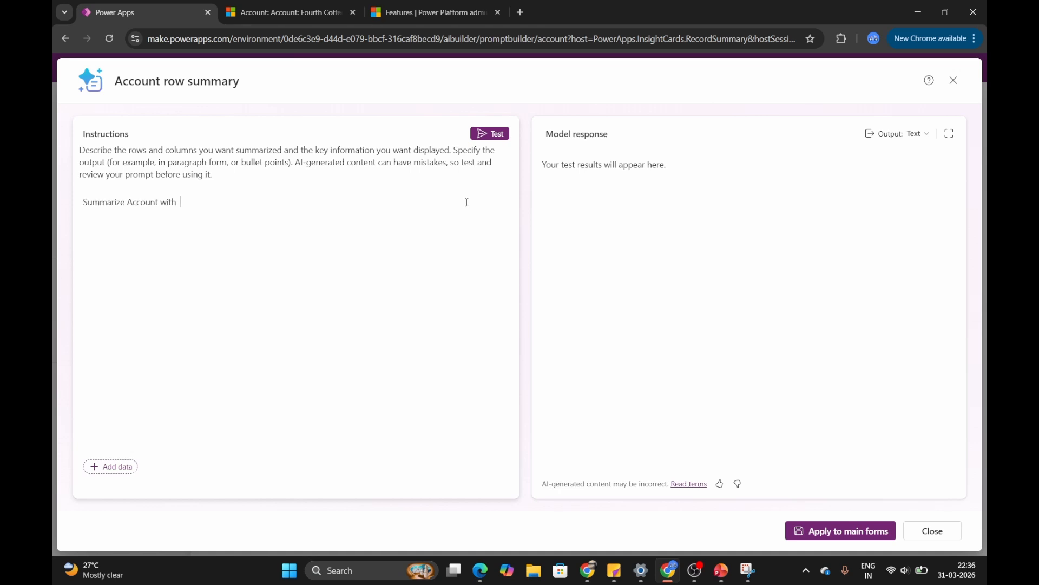
text(ABC)
key(BackSpace)
key(BackSpace)
key(BackSpace)
Insert the Account table's Created By (User Name) column after "Summarize Account with" and put the words "created person" before it
click(112, 468)
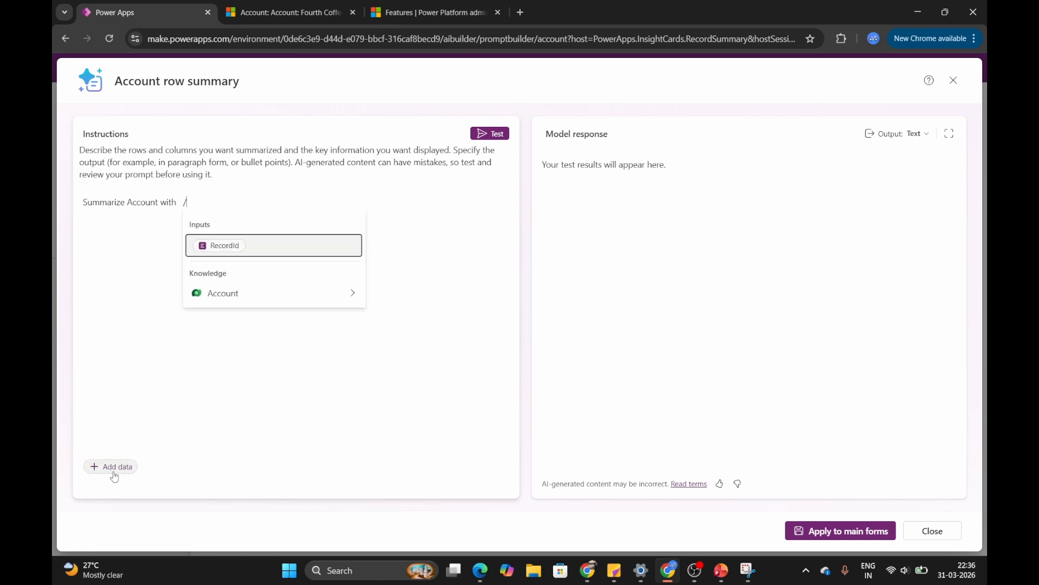
click(298, 295)
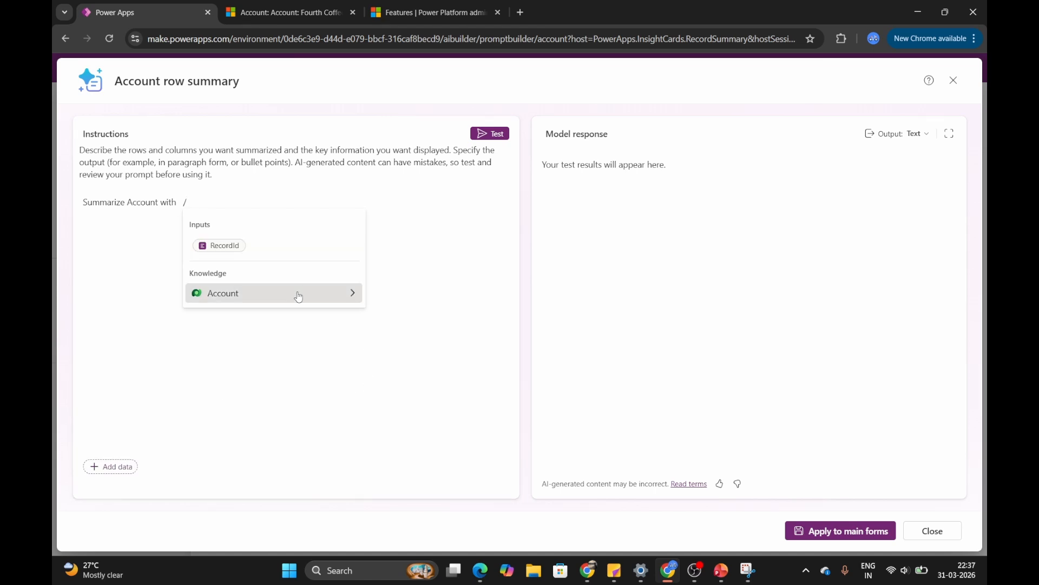
scroll(293, 323, down, 10)
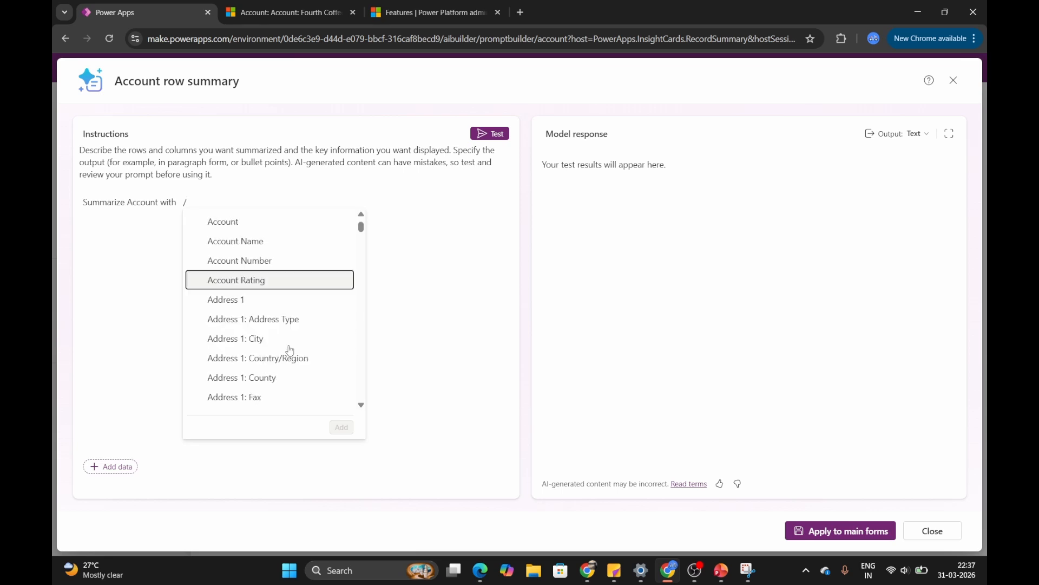
scroll(290, 341, down, 10)
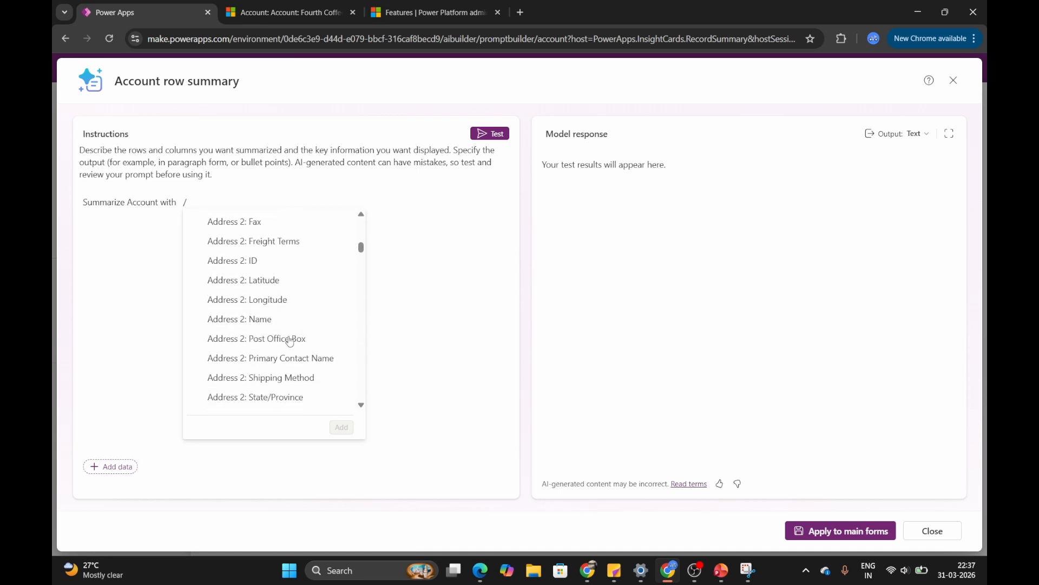
scroll(290, 341, down, 5)
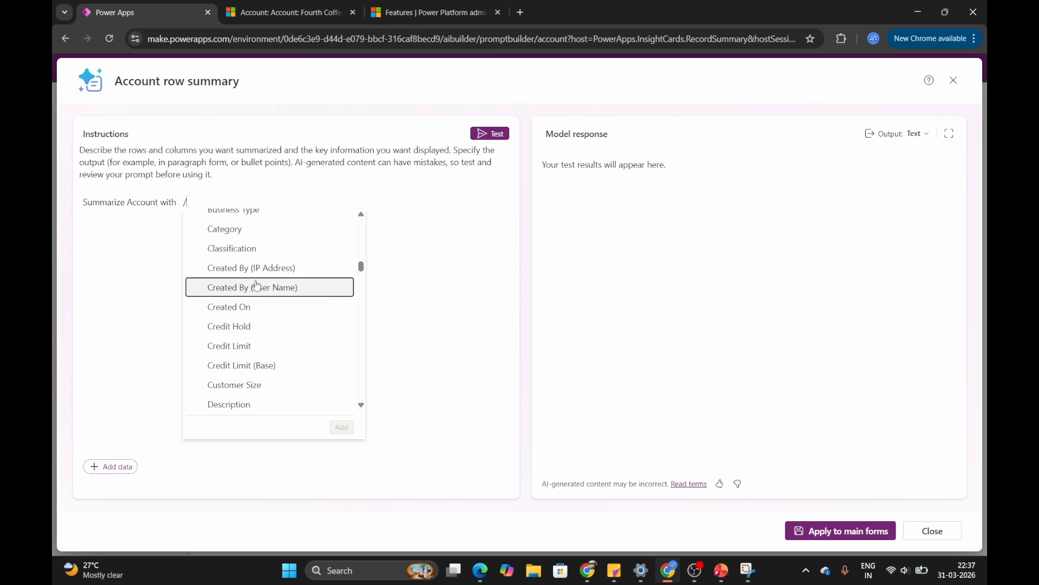
click(241, 287)
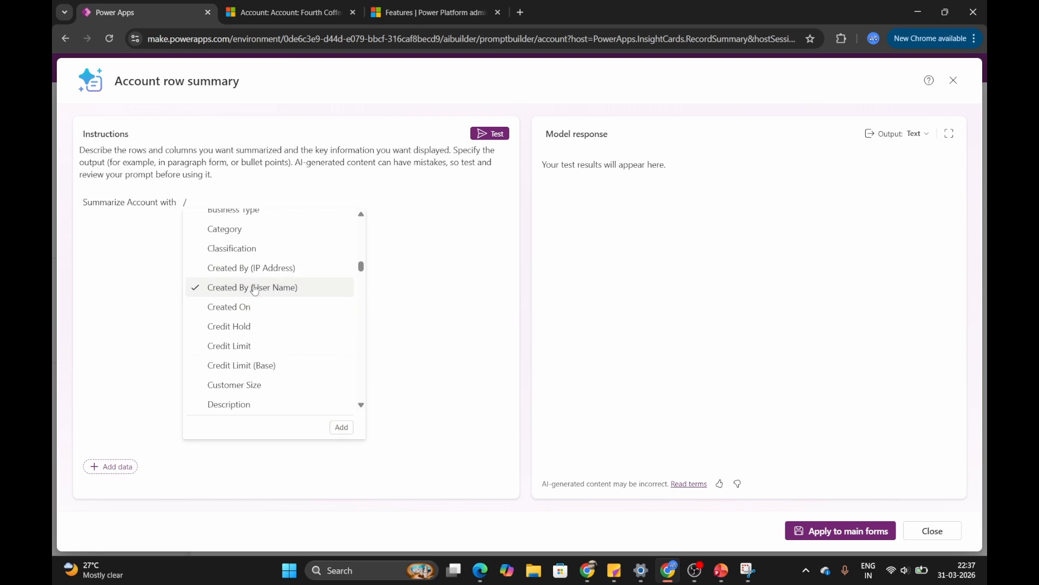
click(347, 431)
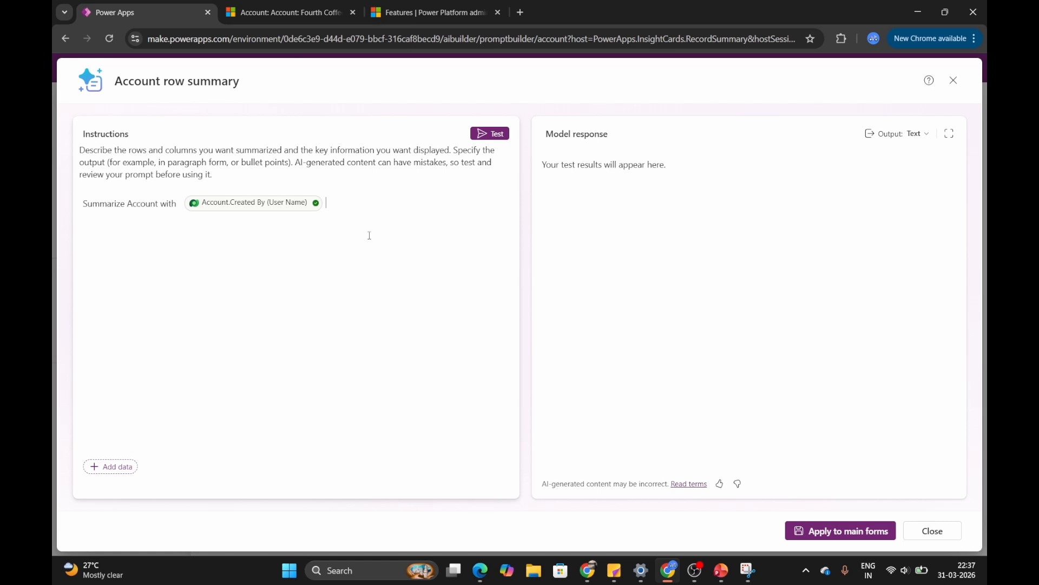
click(183, 204)
text(Created)
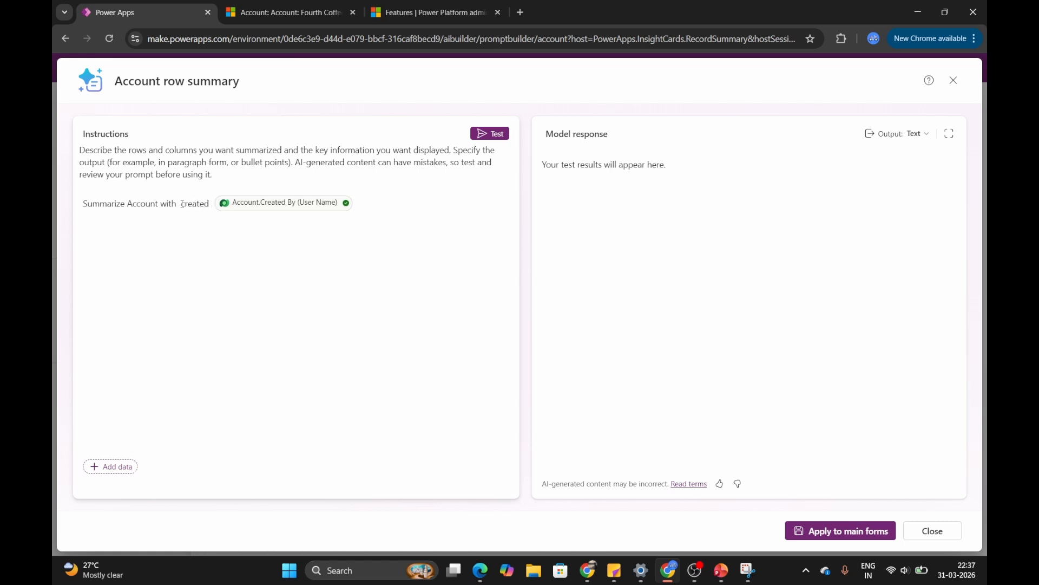
text( person)
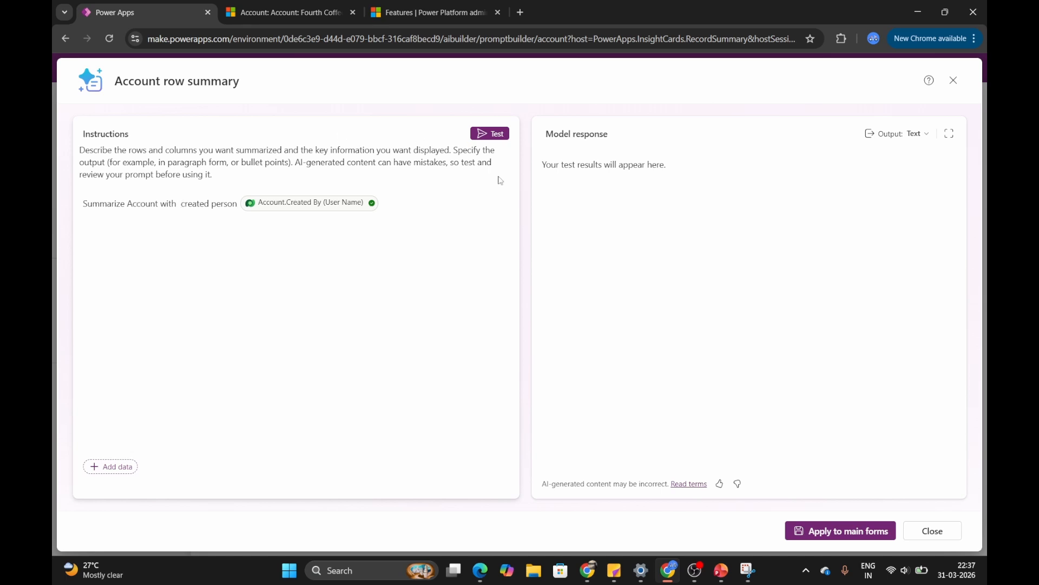
Append "and account NAME as" with the Account table's Account Name column to the instructions and test the prompt
text(and accountNAME as /)
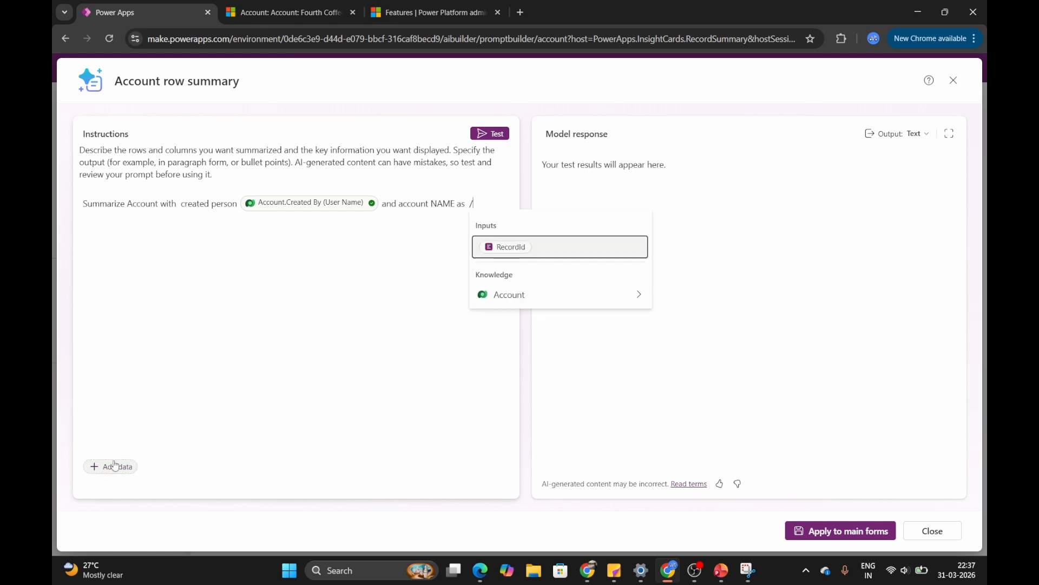
click(575, 299)
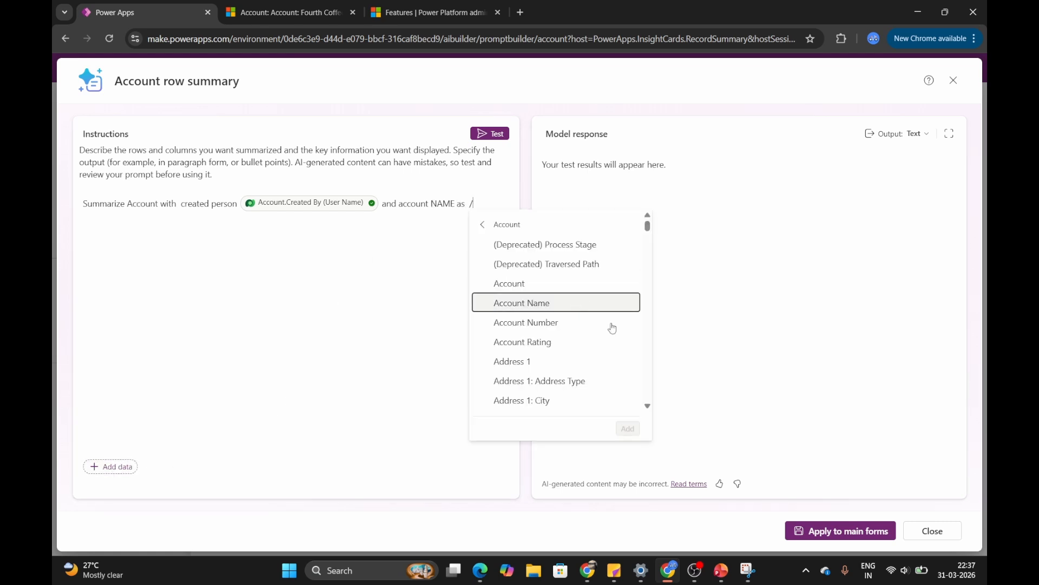
click(565, 311)
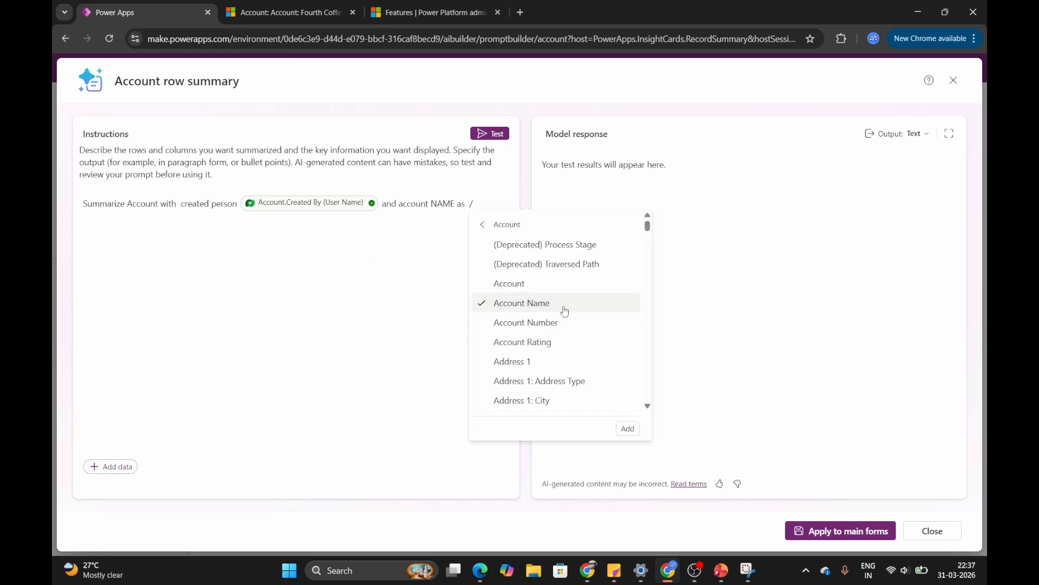
click(628, 428)
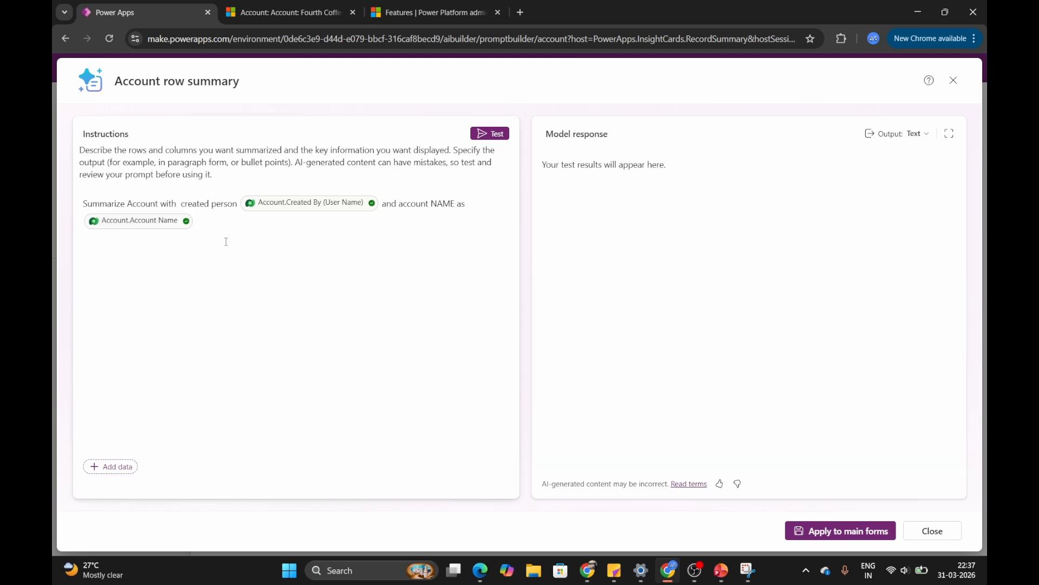
click(490, 133)
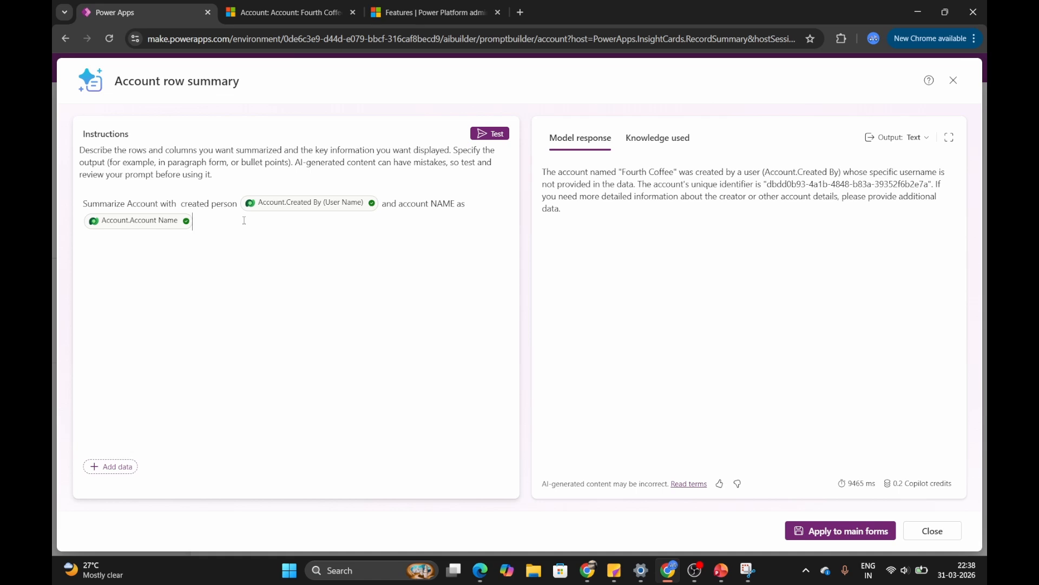
Remove the Created By (User Name) reference from the instructions and open the Account column list in its place
click(384, 206)
key(BackSpace)
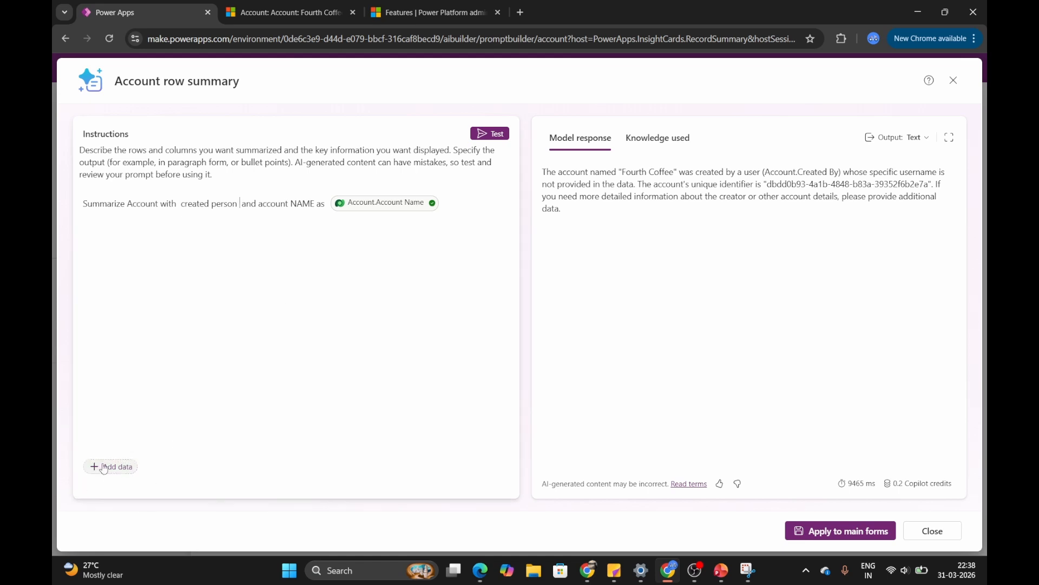
text(/)
click(349, 296)
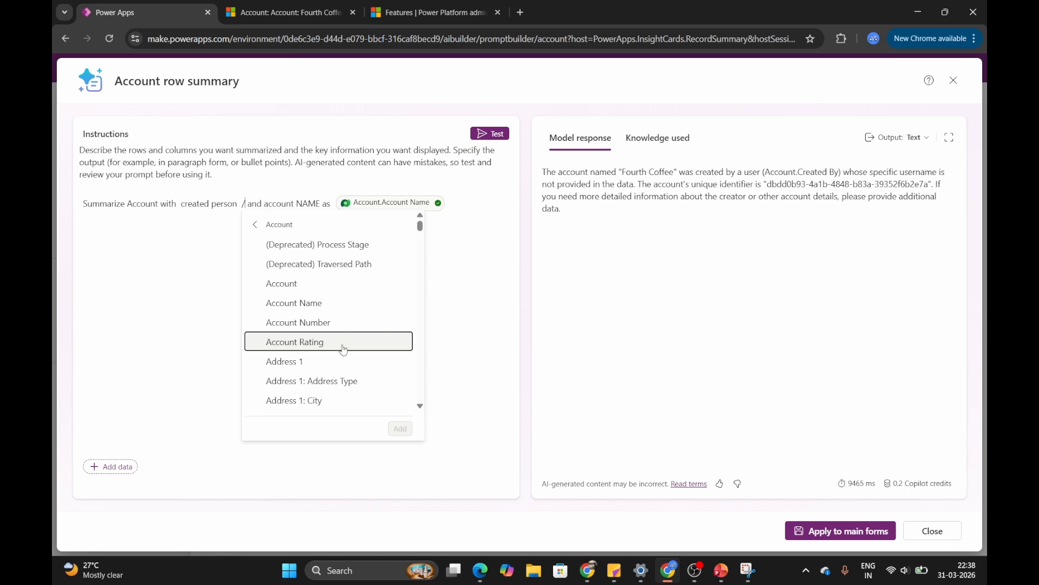
Look through the available Account columns and the fields filled in on the Fourth Coffee record for a suitable replacement
click(313, 15)
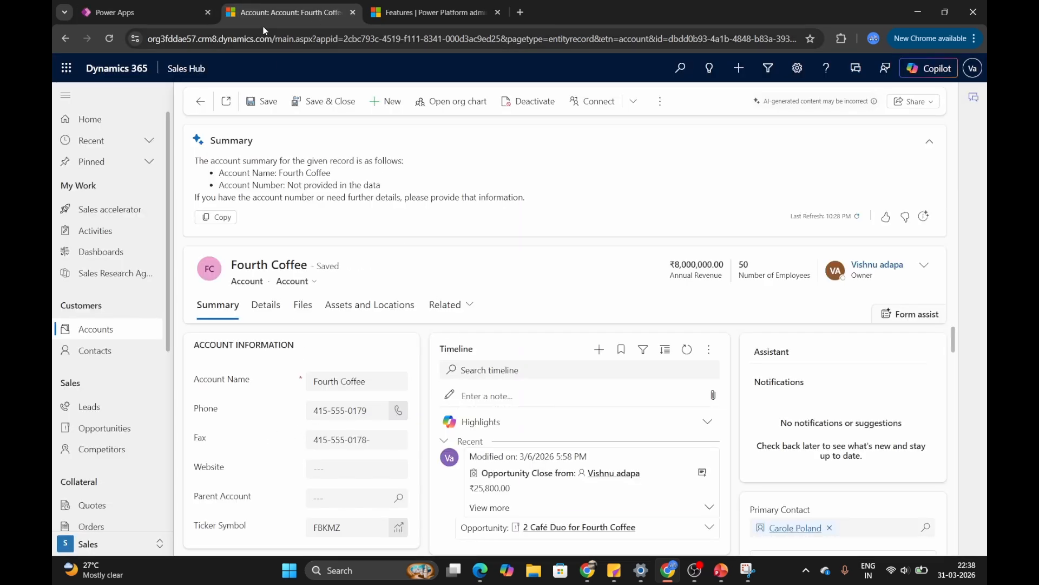
click(178, 11)
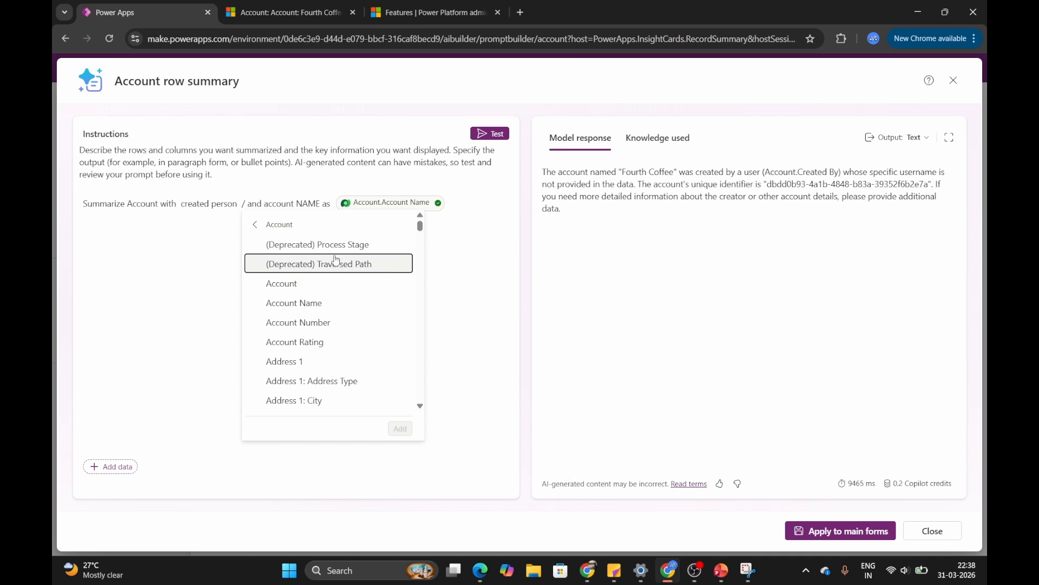
scroll(336, 355, down, 5)
scroll(337, 354, down, 15)
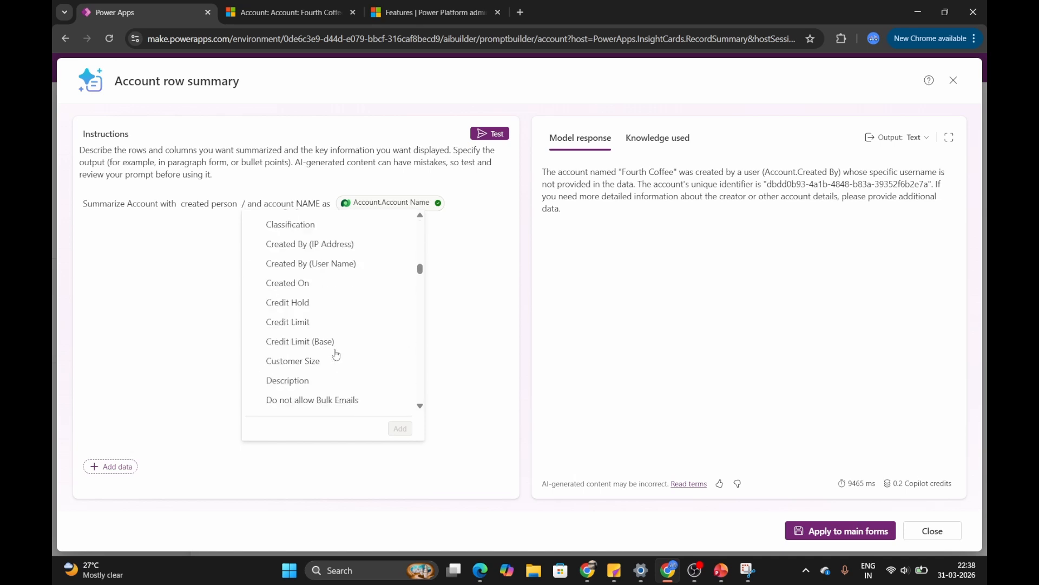
scroll(336, 354, down, 6)
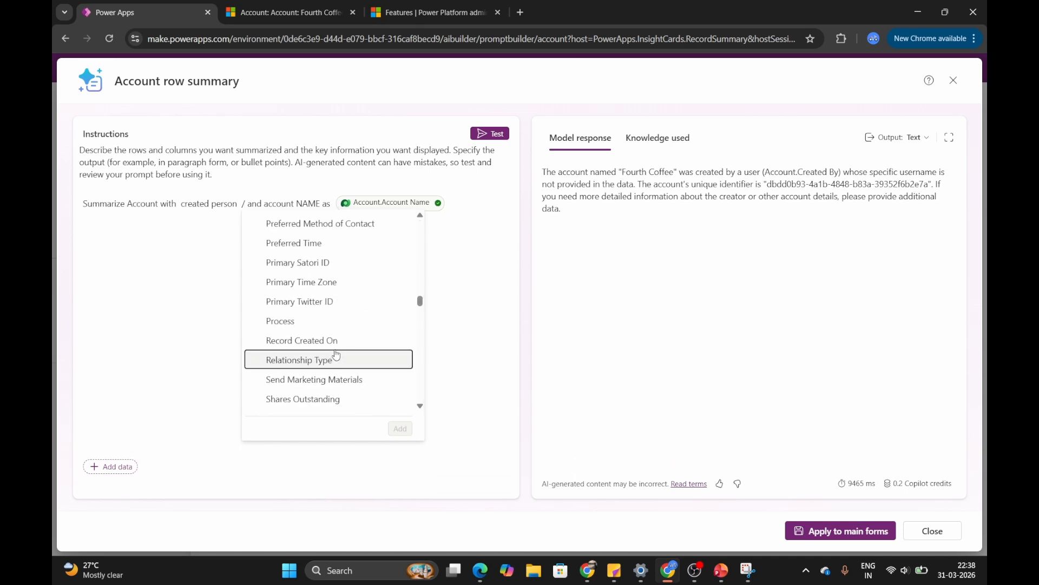
scroll(336, 355, up, 1)
scroll(336, 354, up, 5)
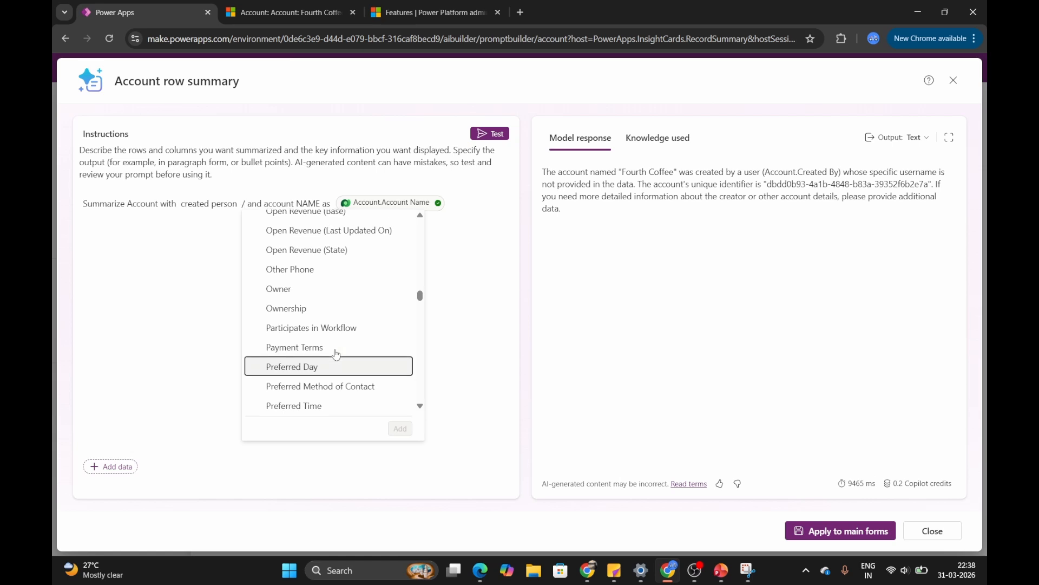
scroll(336, 354, down, 4)
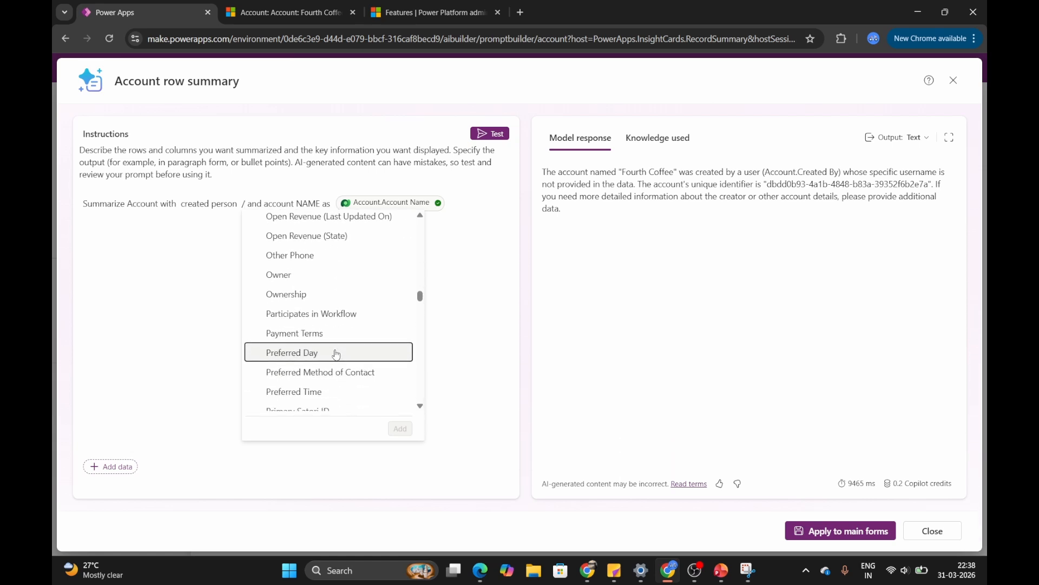
click(327, 20)
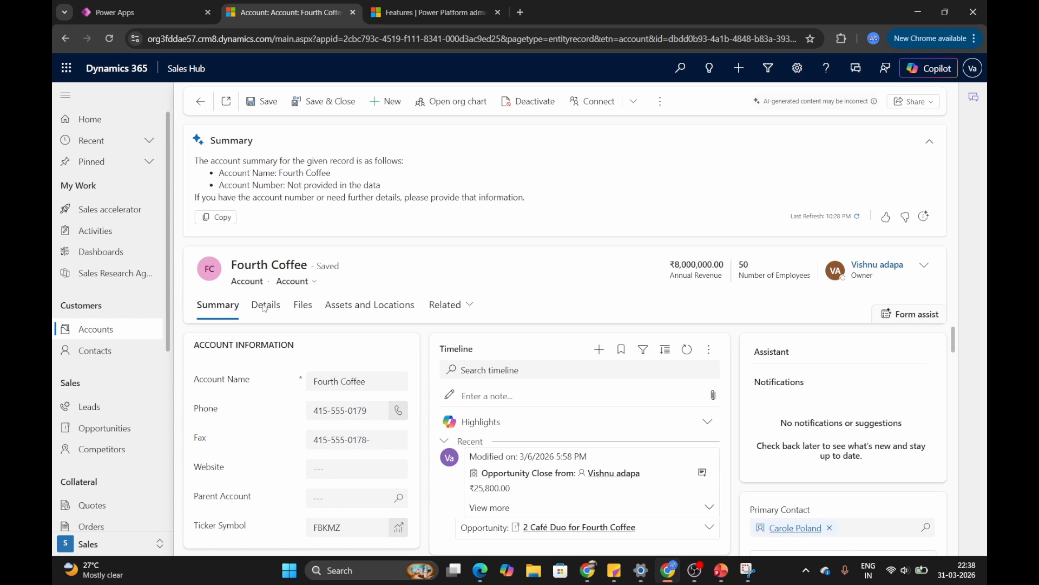
click(168, 11)
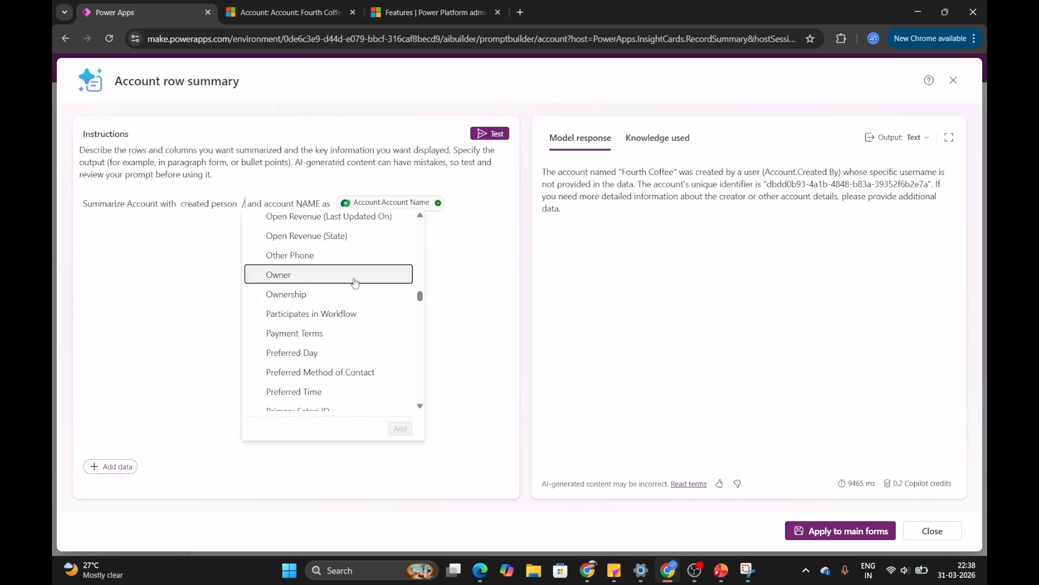
Find the Account table's Ticker Symbol column and insert it before "and account NAME as"
text(tick)
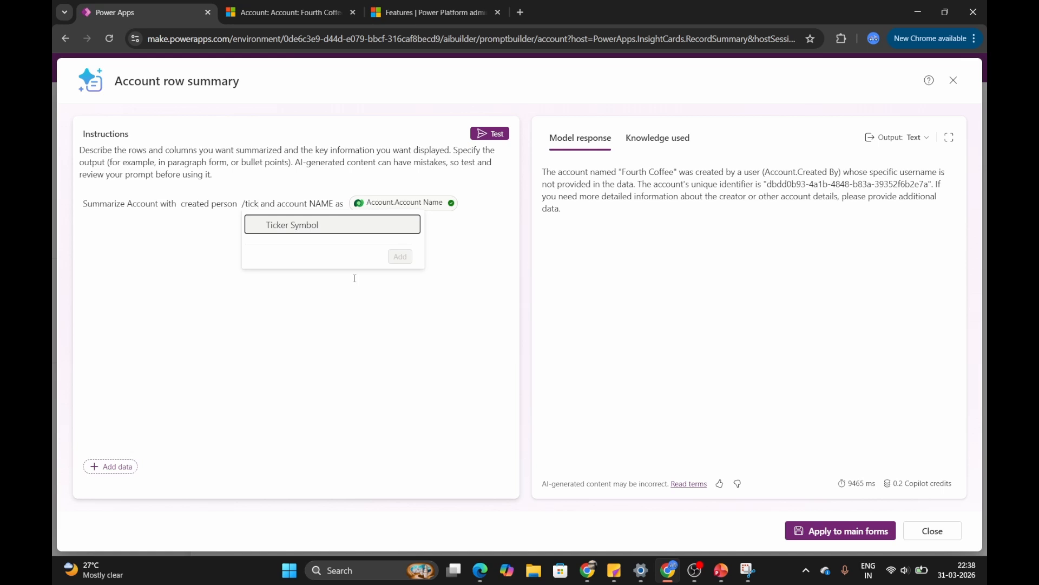
click(328, 229)
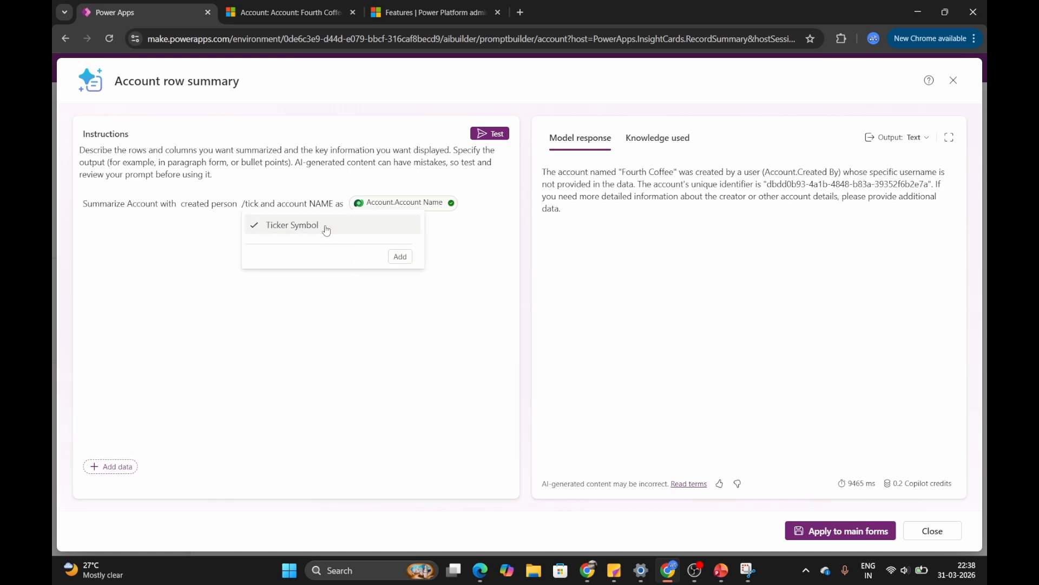
click(400, 257)
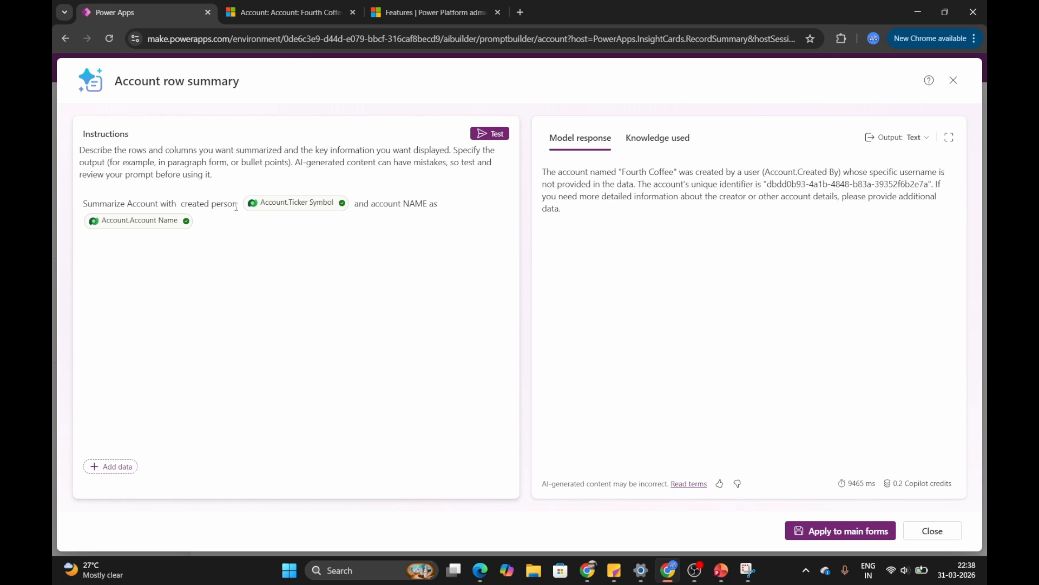
Replace the words "created person" with "ticker symbol as" before the Ticker Symbol reference and test the prompt
key(BackSpace)
key(BackSpace)
key(BackSpace)
key(BackSpace)
key(BackSpace)
key(BackSpace)
key(BackSpace)
key(BackSpace)
key(BackSpace)
key(BackSpace)
key(BackSpace)
key(BackSpace)
key(BackSpace)
key(BackSpace)
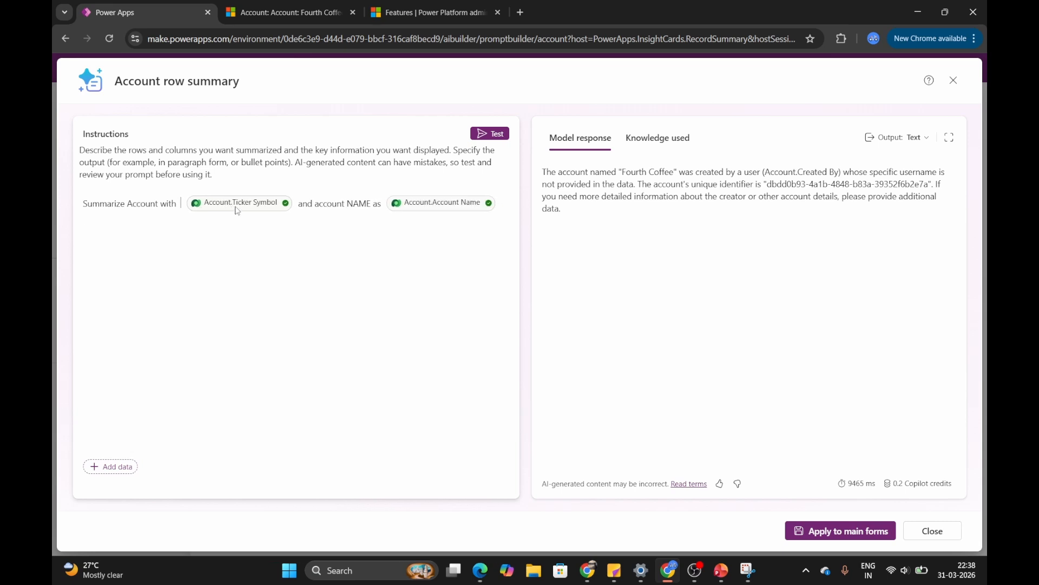
text(ticker s)
text(ymbol )
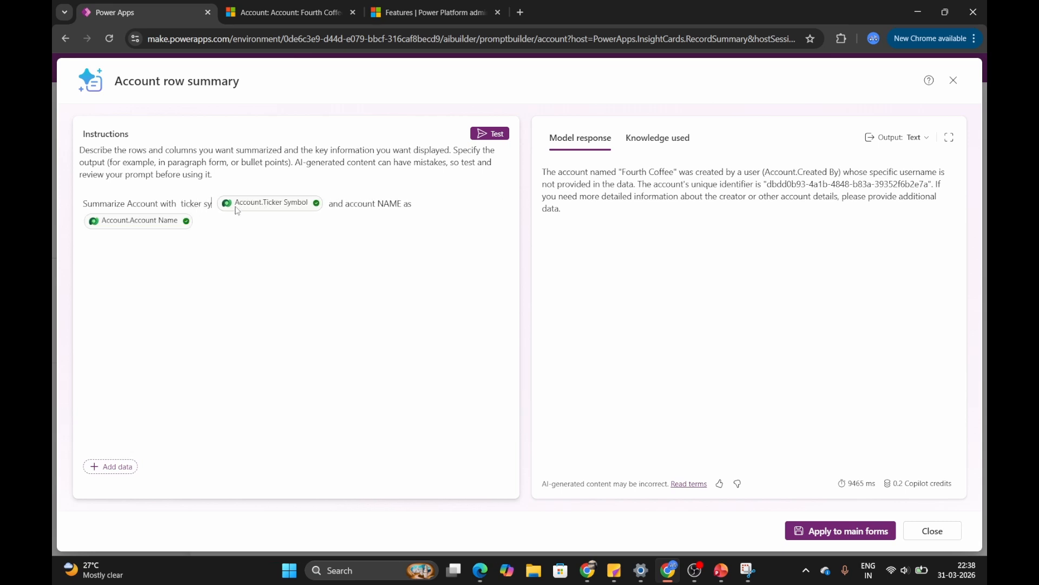
text(as)
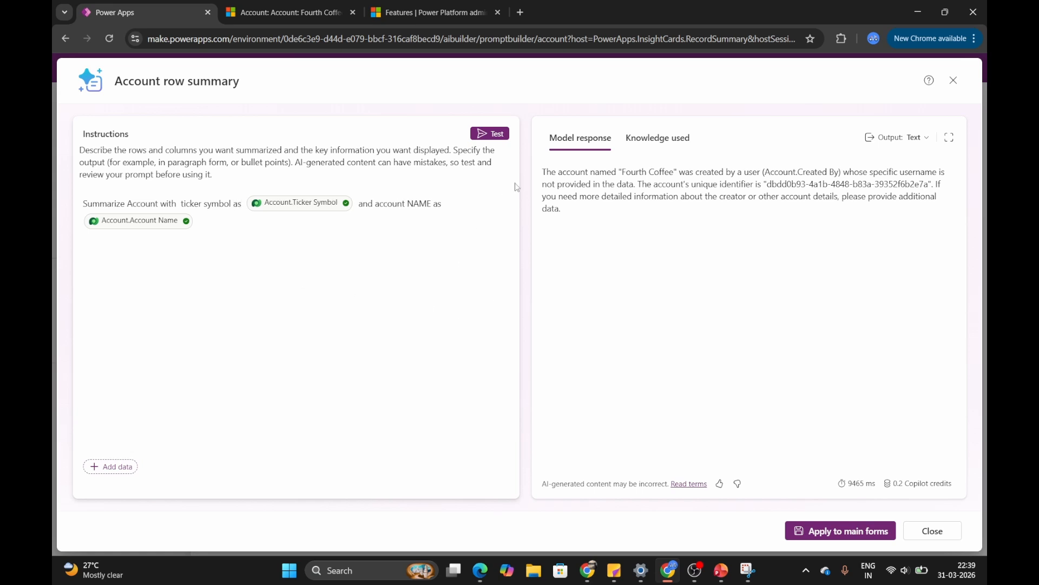
click(490, 134)
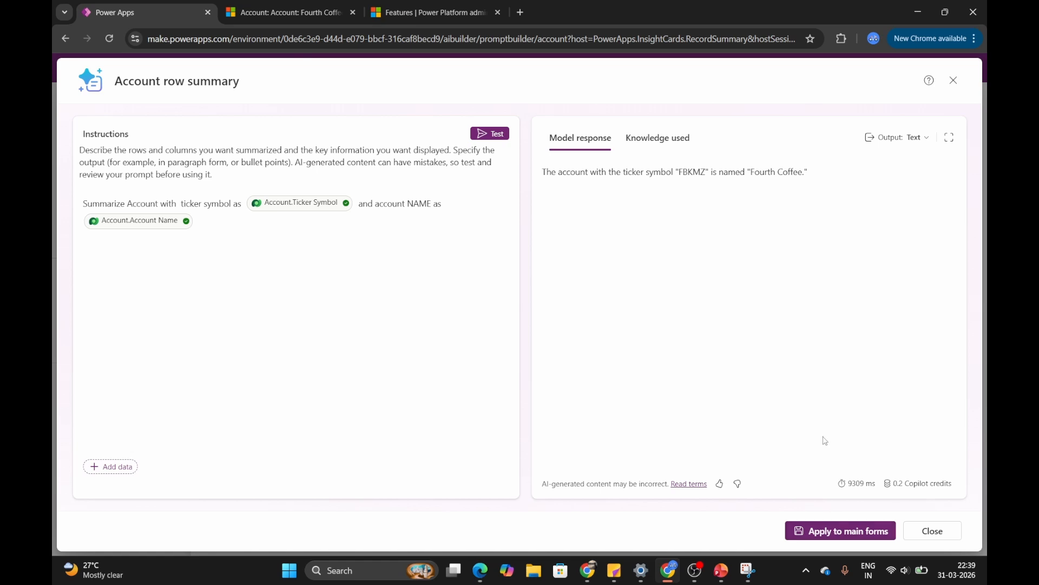
Apply the Account row summary to the main forms and reload the Fourth Coffee record in Sales Hub to refresh its expanded Summary card
click(843, 530)
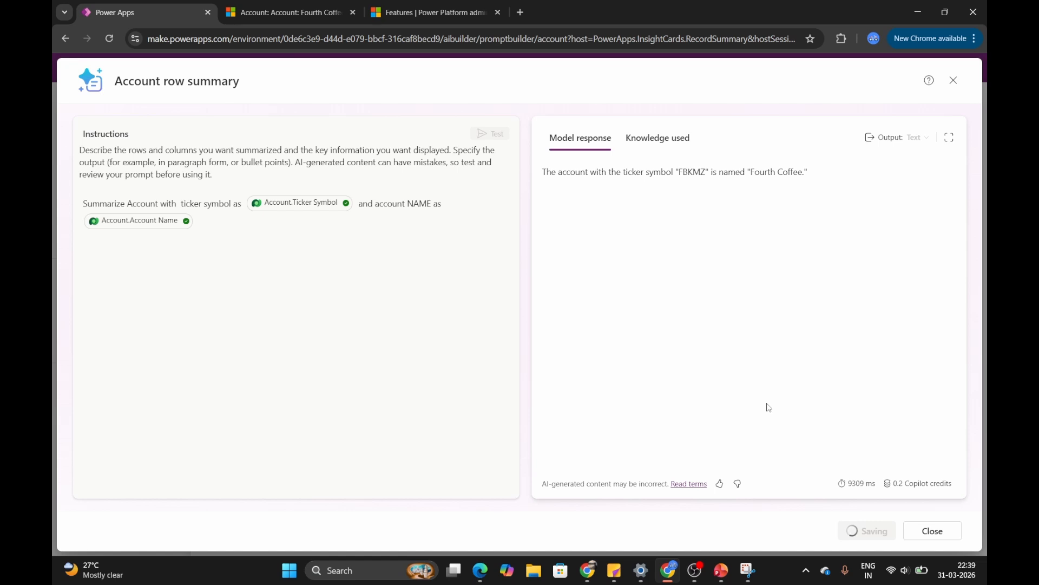
click(287, 11)
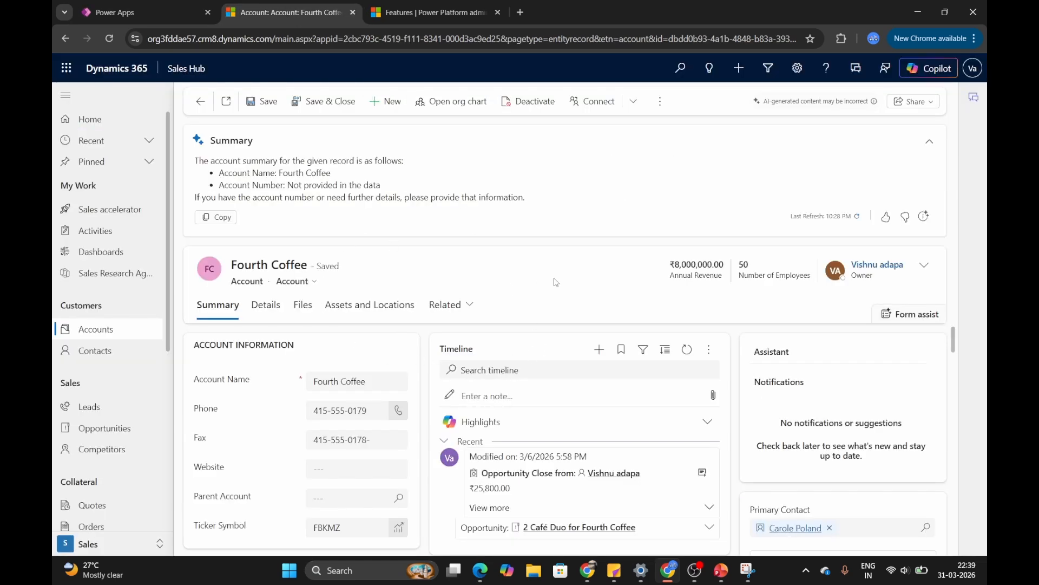
click(349, 39)
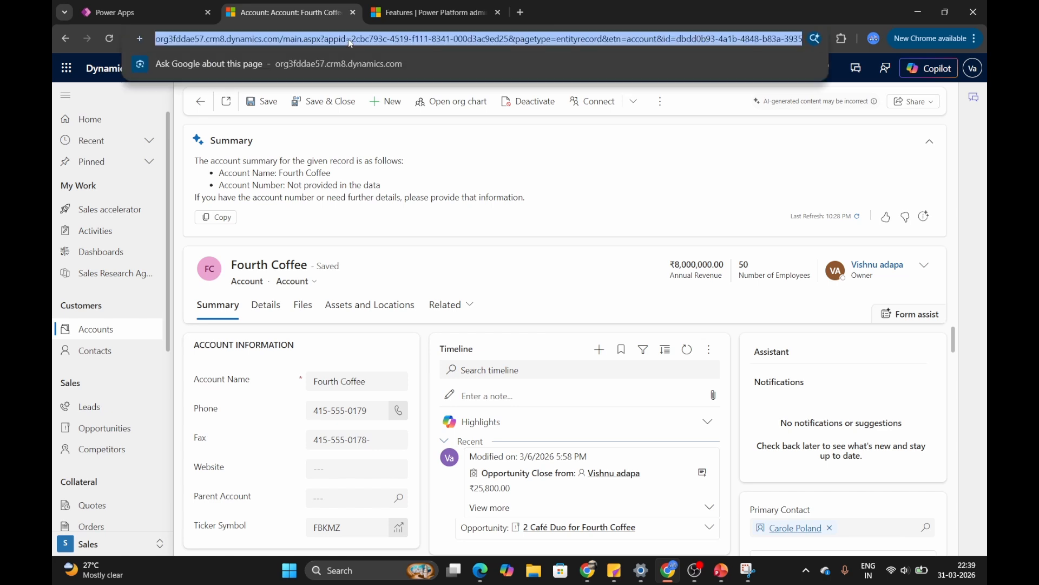
key(Return)
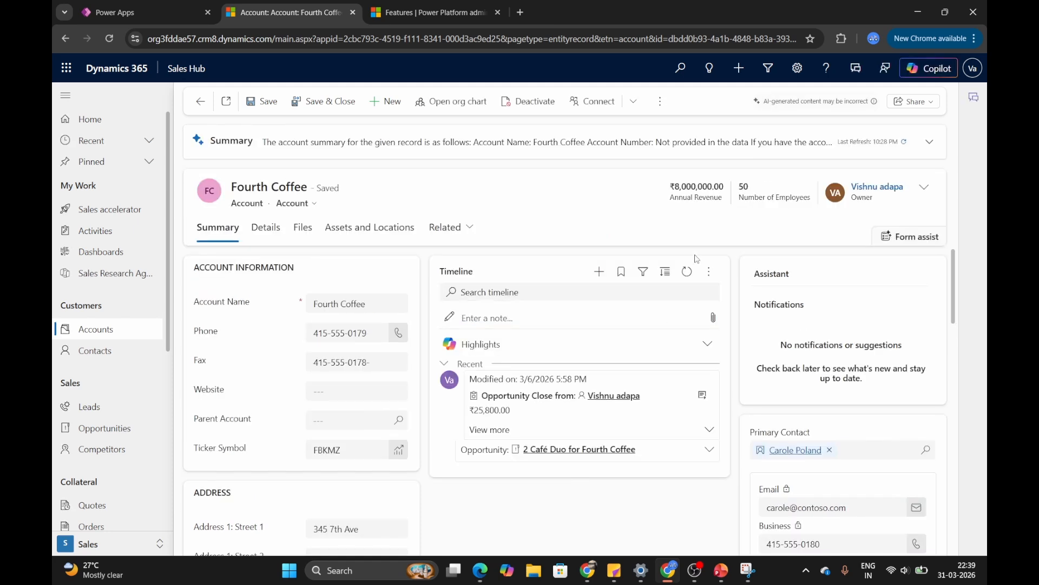
click(932, 145)
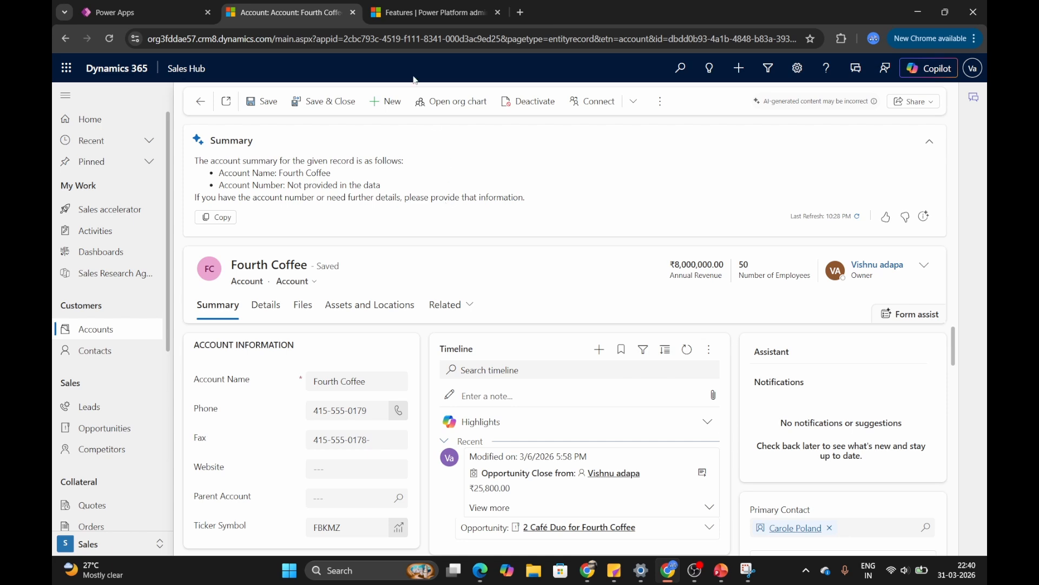
click(377, 45)
key(Return)
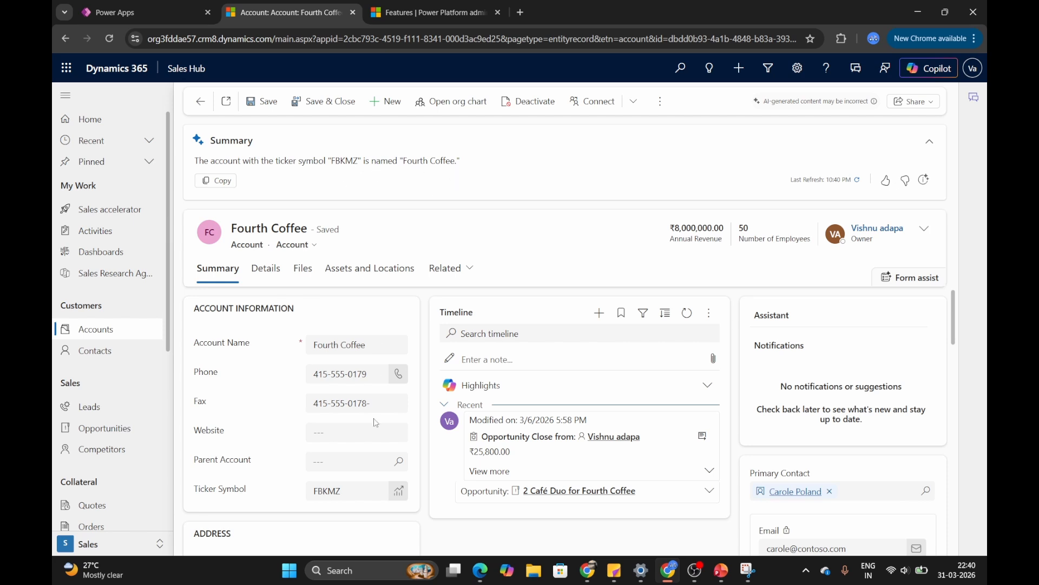
Compare the Fourth Coffee record's Ticker Symbol and Account Name fields with the text of the Summary card
click(339, 492)
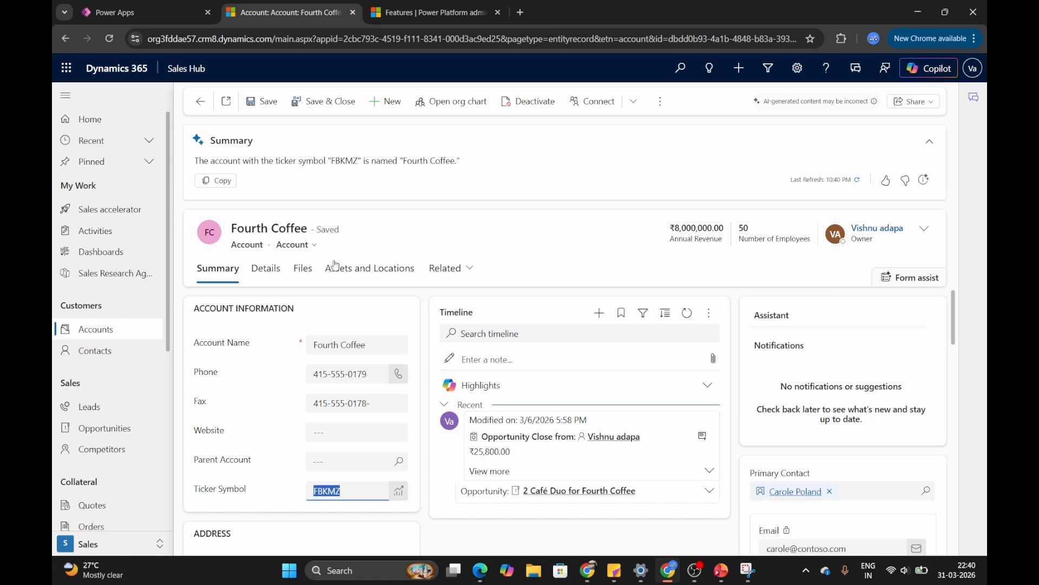
double_click(354, 345)
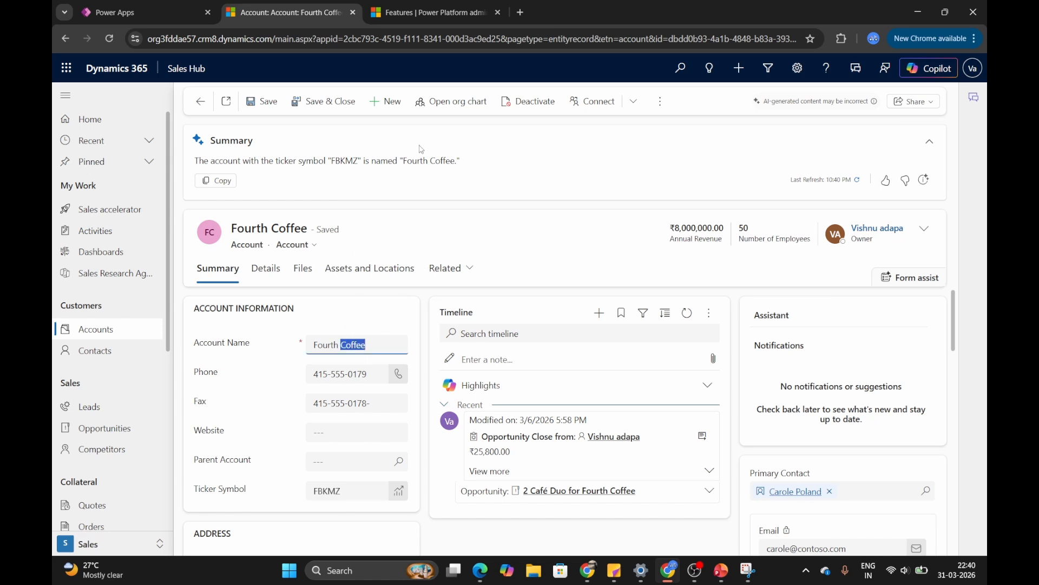
triple_click(405, 158)
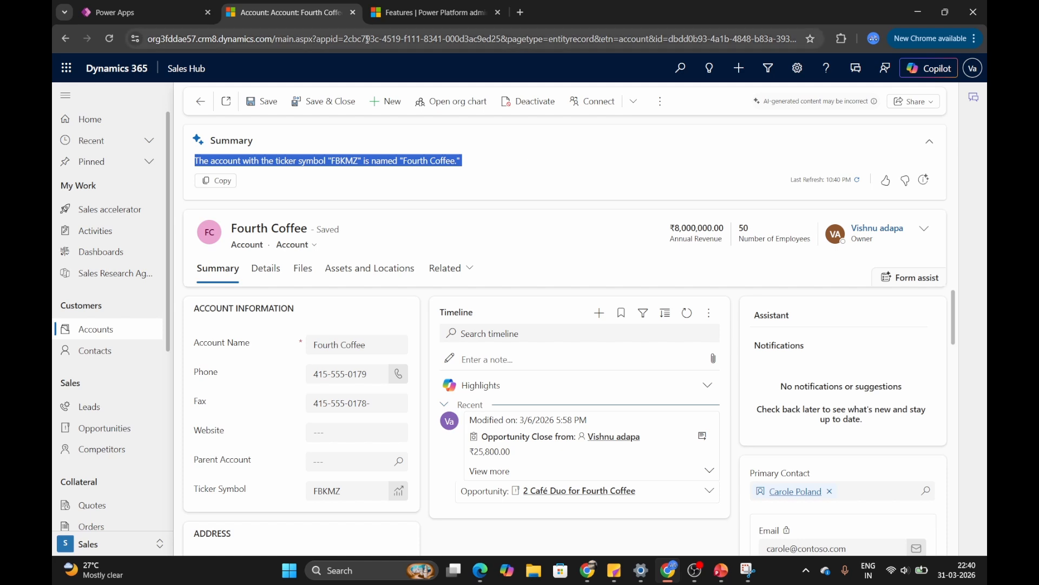
Close the Account row summary editor in Power Apps and show the row summary options for the Account forms
click(168, 5)
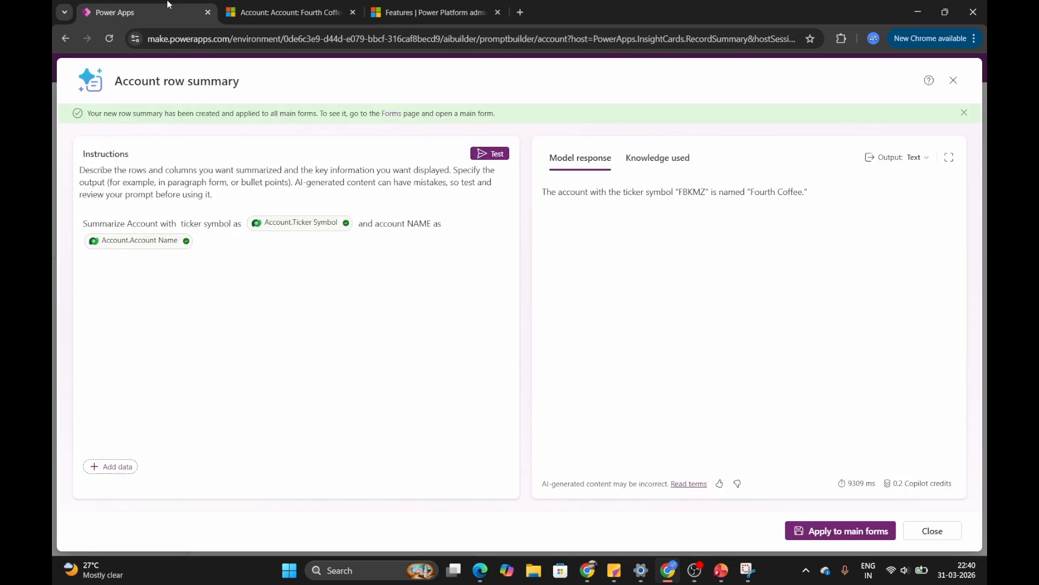
click(953, 80)
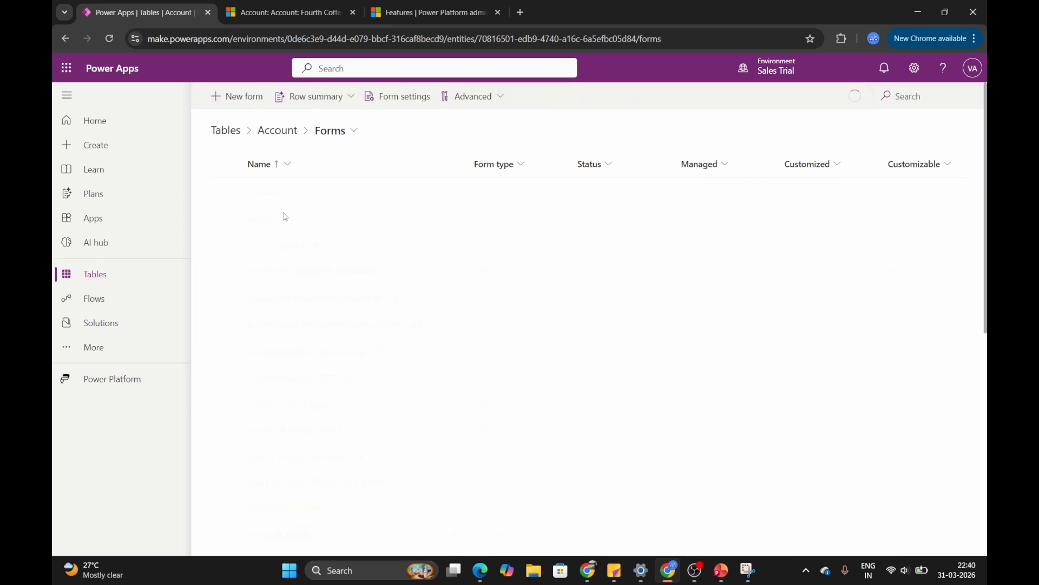
click(325, 97)
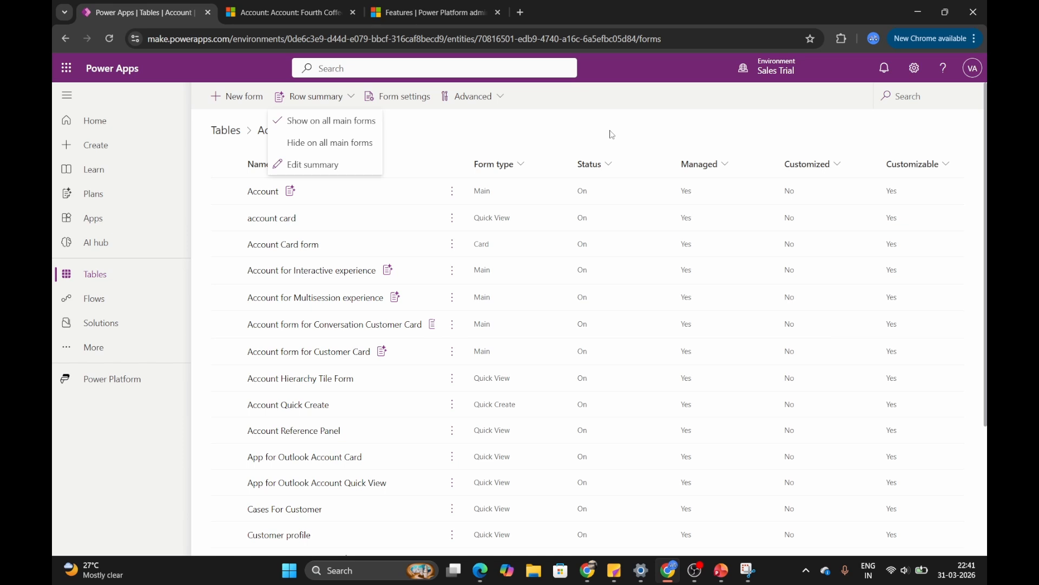
click(699, 565)
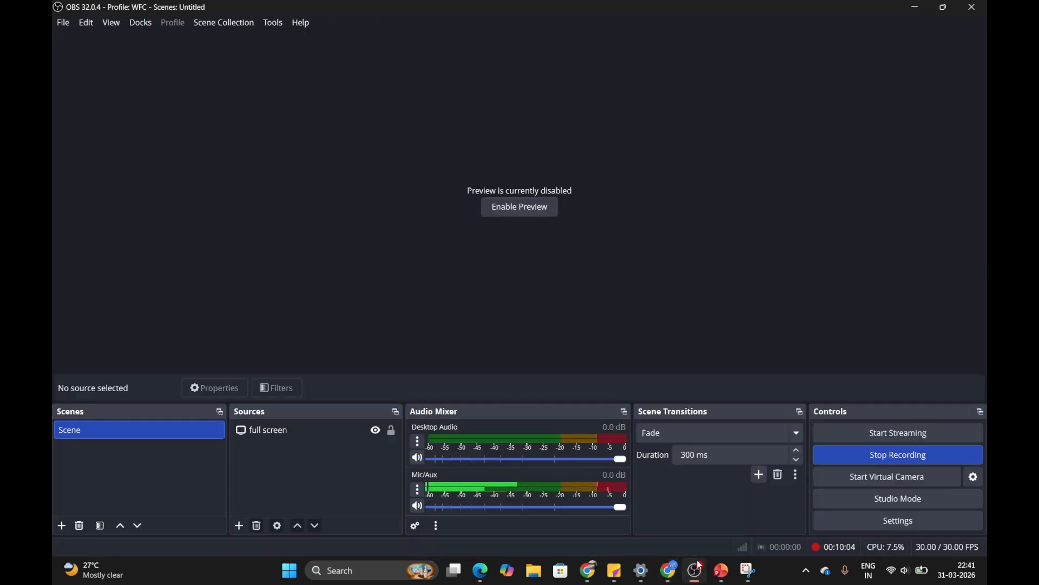